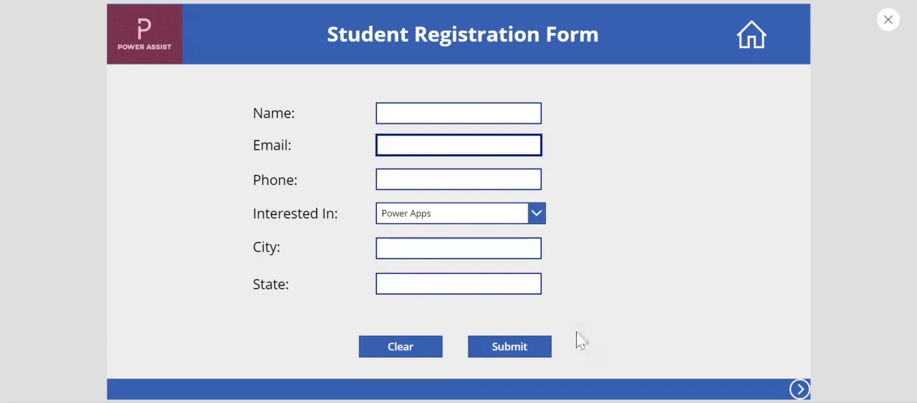
Step: Test submitting the registration form with empty text fields, confirm the submission, then reset the form and exit the preview
{"action": "left_click", "coordinate": [509, 352]}
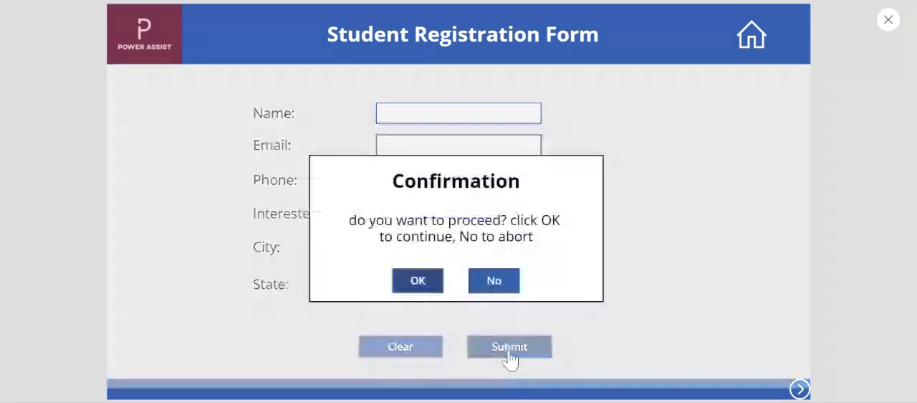
{"action": "left_click", "coordinate": [407, 288]}
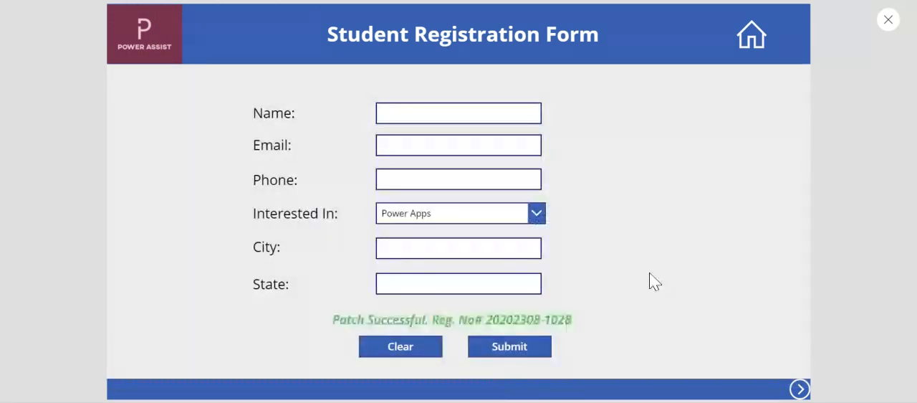
{"action": "left_click", "coordinate": [458, 113]}
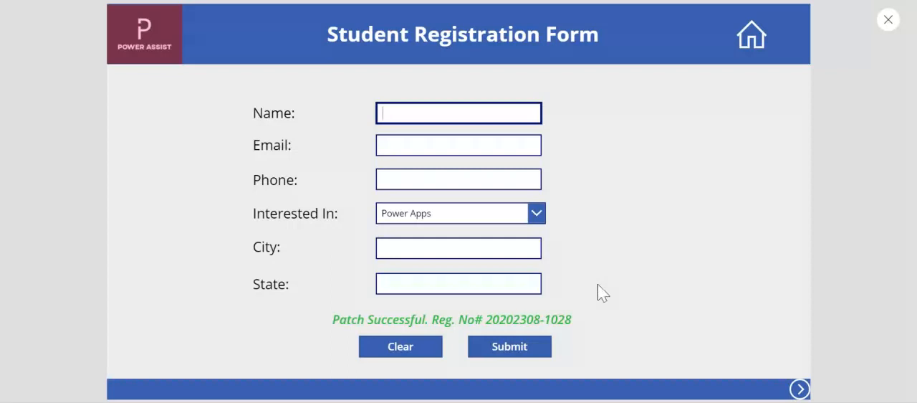
{"action": "left_click", "coordinate": [413, 349]}
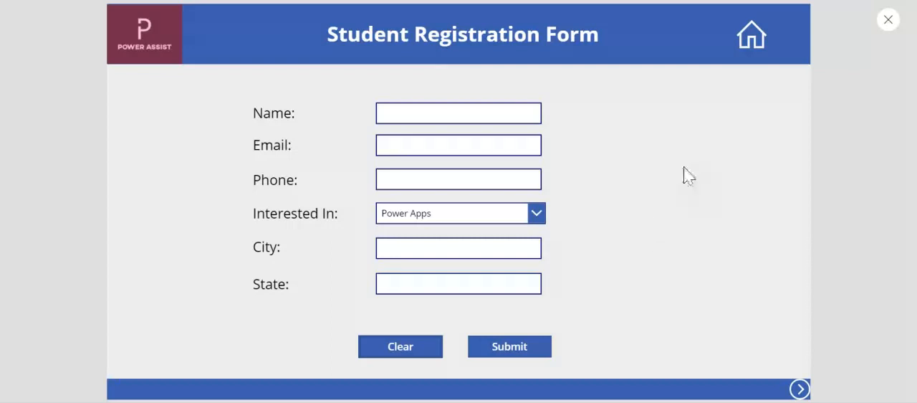
{"action": "left_click", "coordinate": [887, 20]}
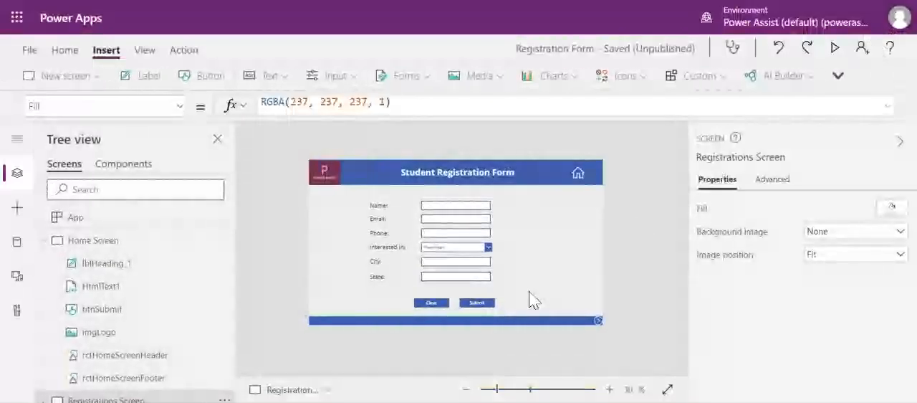
Step: Set the DisplayMode property of the form's Submit button to Disabled
{"action": "left_click", "coordinate": [488, 304]}
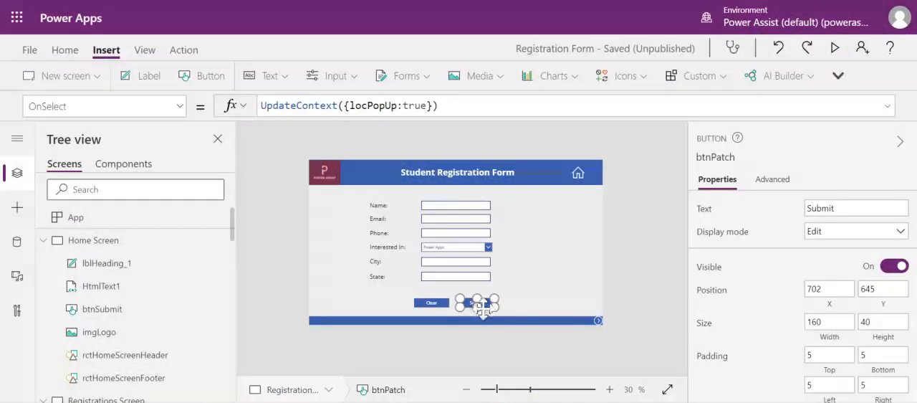
{"action": "left_click", "coordinate": [179, 106]}
{"action": "scroll", "coordinate": [133, 249], "scroll_direction": "up", "scroll_amount": 5}
{"action": "scroll", "coordinate": [133, 250], "scroll_direction": "down", "scroll_amount": 3}
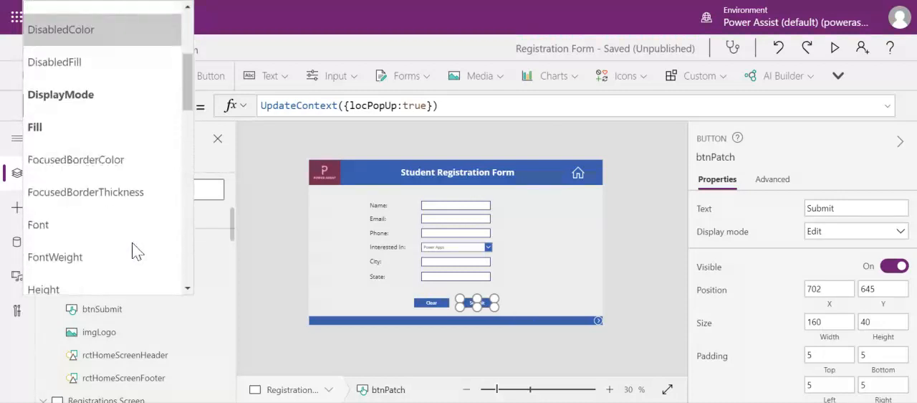
{"action": "left_click", "coordinate": [91, 109]}
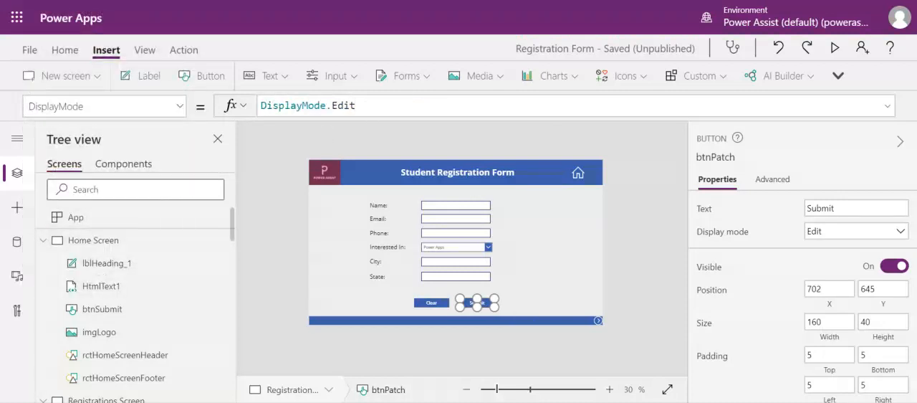
{"action": "left_click", "coordinate": [357, 106]}
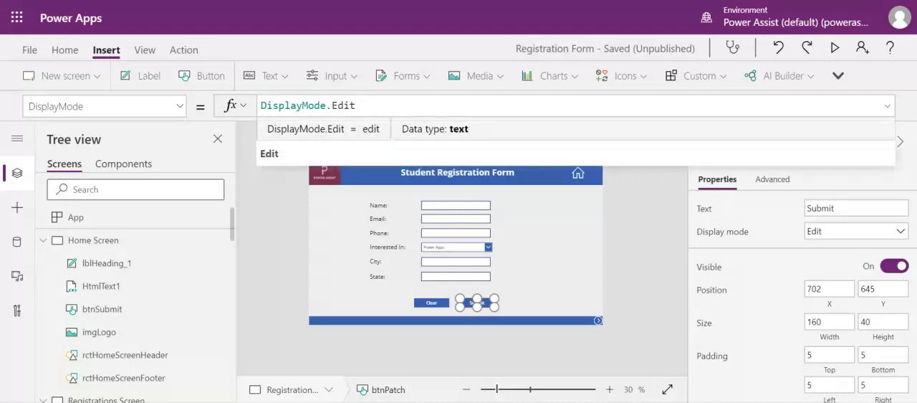
{"action": "left_click", "coordinate": [824, 234]}
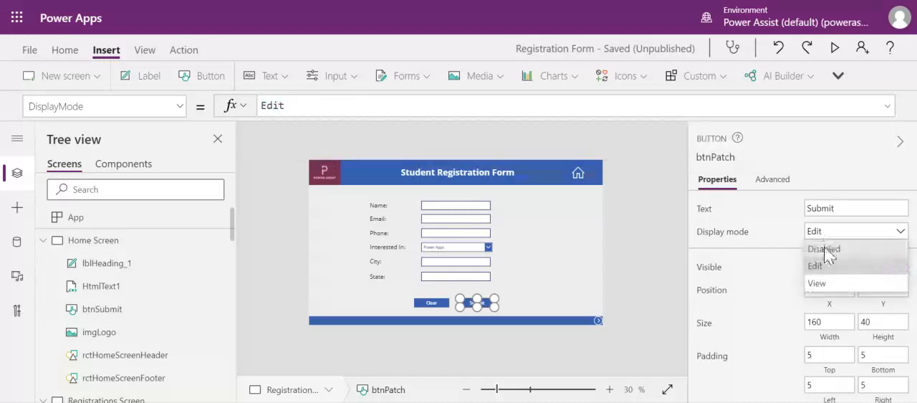
{"action": "left_click", "coordinate": [824, 249]}
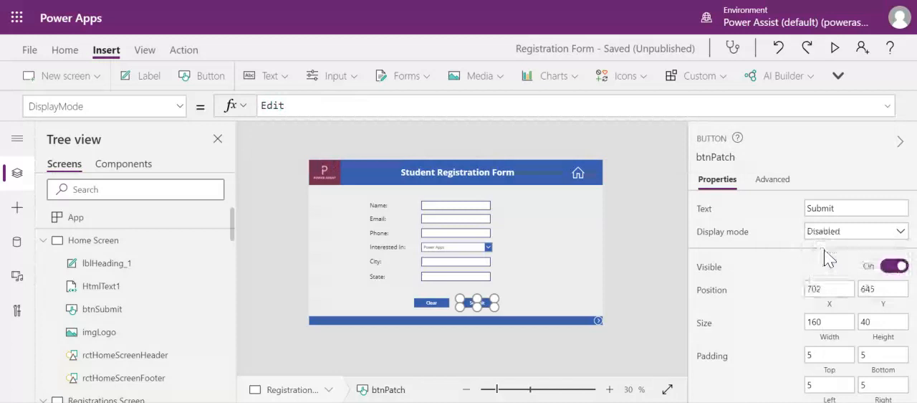
{"action": "left_click", "coordinate": [652, 239]}
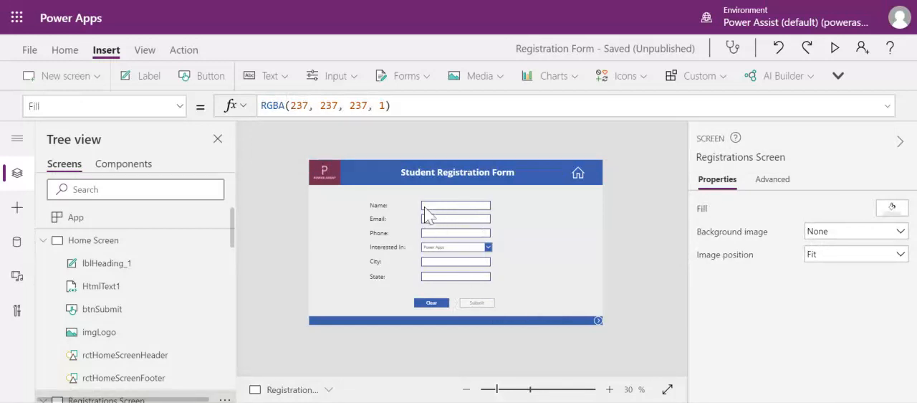
Step: Replace the Submit button's DisplayMode formula with an If condition that tests IsBlank(txtName)
{"action": "left_click", "coordinate": [478, 310]}
{"action": "left_click", "coordinate": [437, 106]}
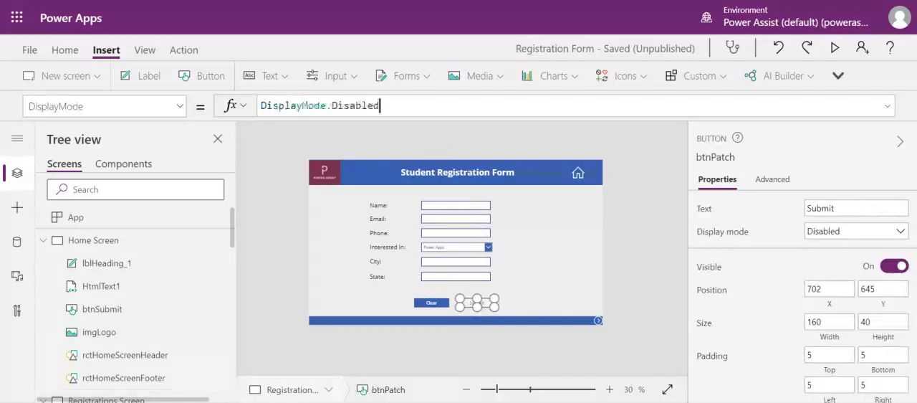
{"action": "key", "text": "ctrl+a"}
{"action": "key", "text": "ctrl+c"}
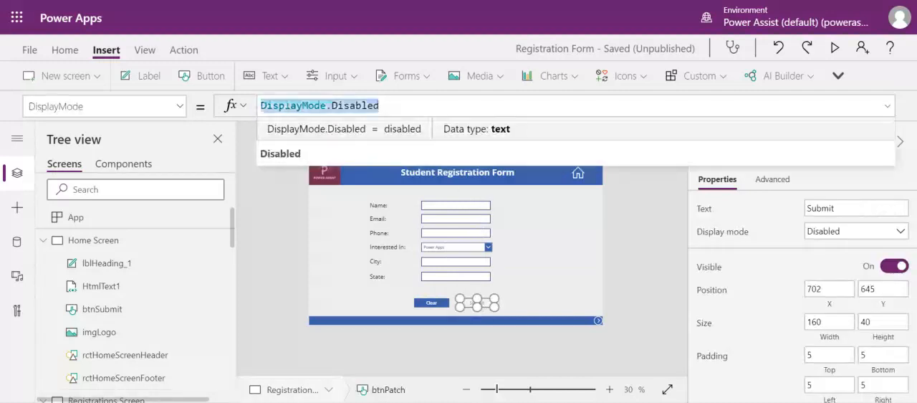
{"action": "key", "text": "BackSpace"}
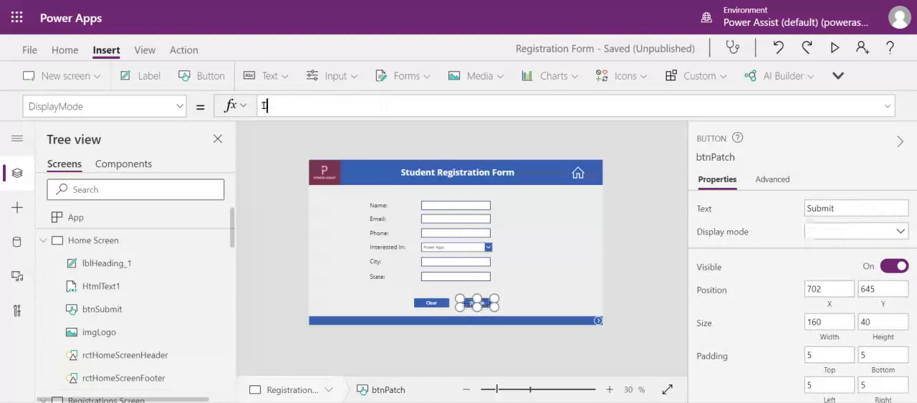
{"action": "type", "text": "If(IsBlnak"}
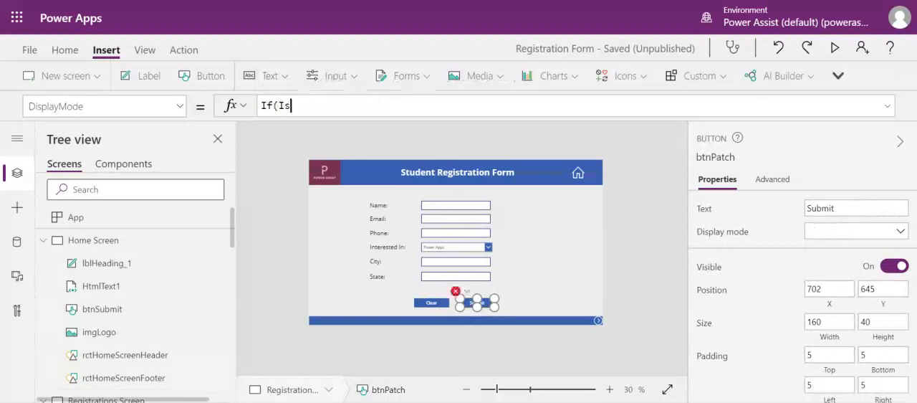
{"action": "key", "text": "BackSpace"}
{"action": "key", "text": "BackSpace"}
{"action": "type", "text": "n"}
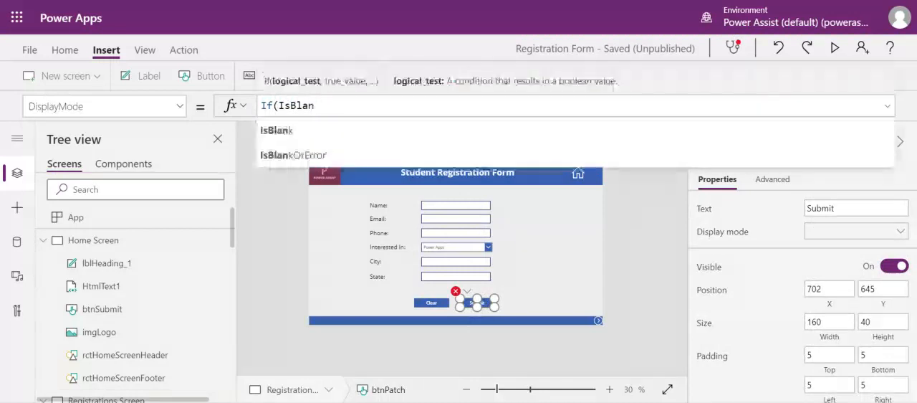
{"action": "type", "text": "k(txtName"}
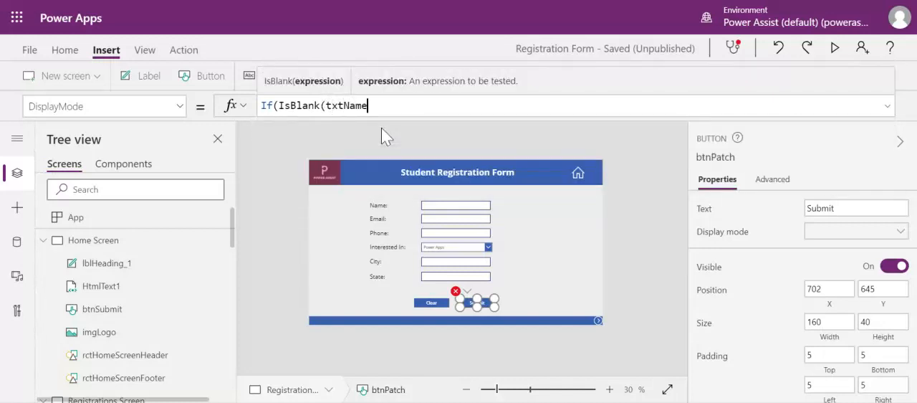
{"action": "type", "text": ")"}
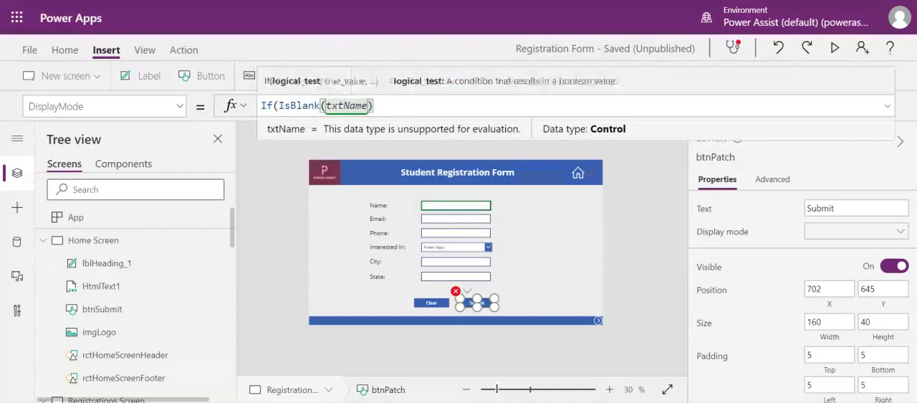
{"action": "type", "text": ","}
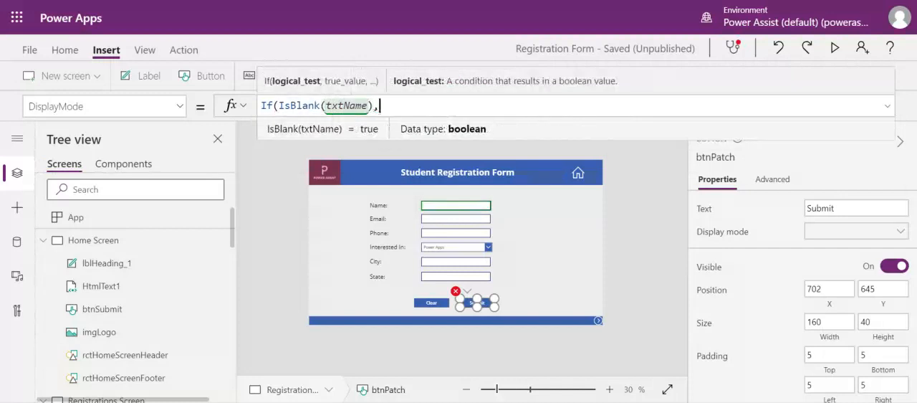
Step: Complete the If formula to return DisplayMode.Disabled when the condition is true and DisplayMode.Edit otherwise
{"action": "key", "text": "ctrl+v"}
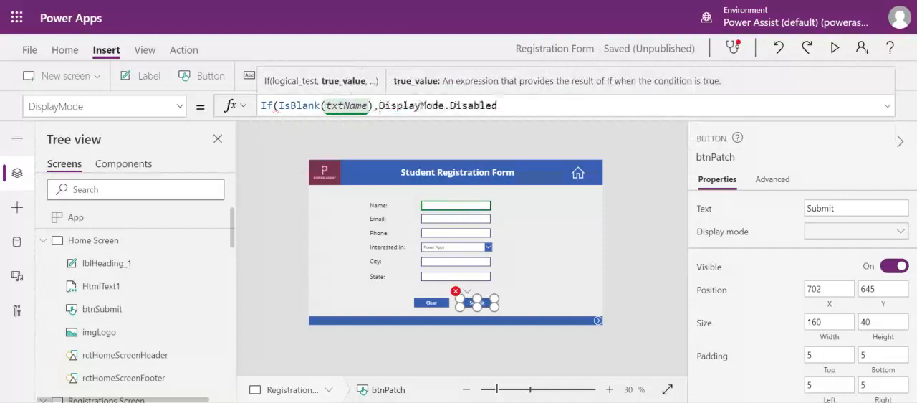
{"action": "type", "text": ",Edit"}
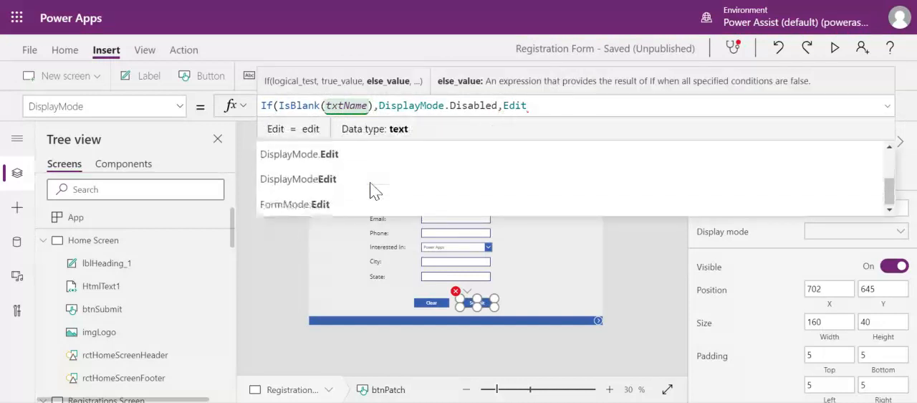
{"action": "left_click", "coordinate": [364, 153]}
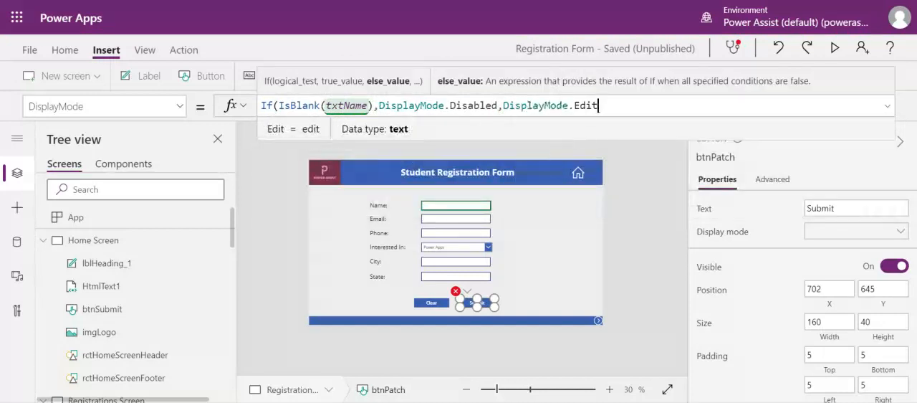
{"action": "type", "text": ")"}
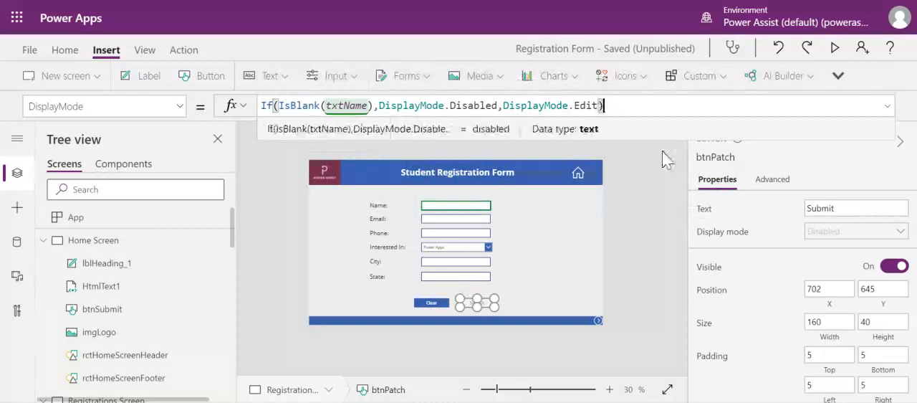
{"action": "left_click", "coordinate": [652, 188]}
Step: Preview the app and test the Submit button by entering "Power Assist" as the name and emptying the field again
{"action": "left_click", "coordinate": [834, 49]}
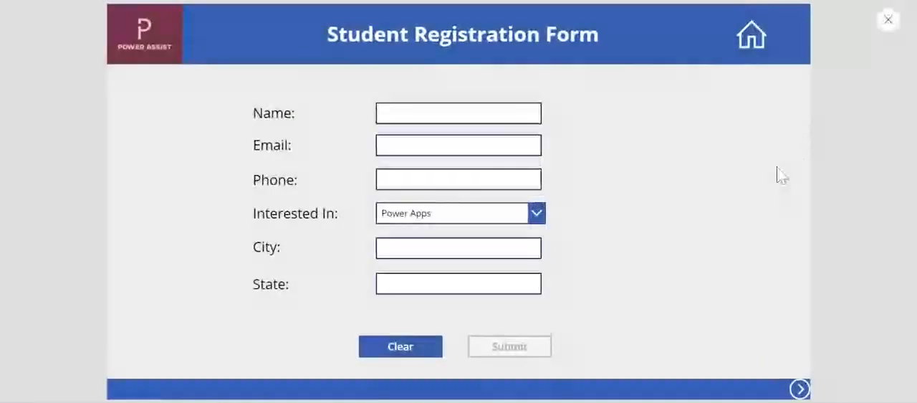
{"action": "left_click", "coordinate": [896, 21]}
{"action": "left_click", "coordinate": [471, 304]}
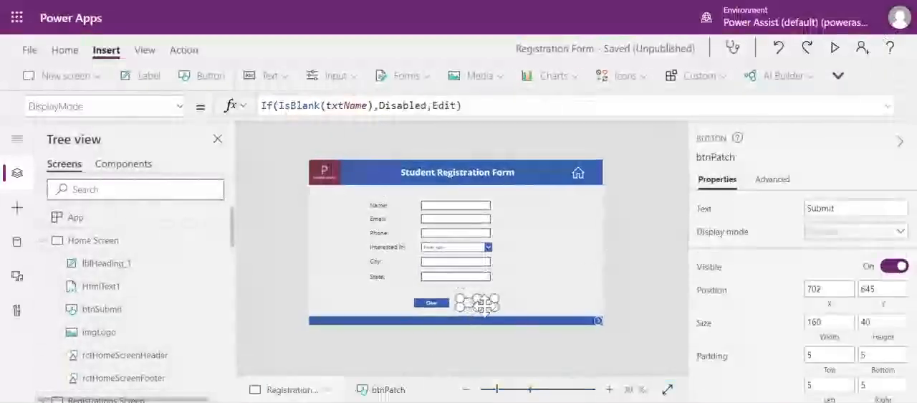
{"action": "left_click", "coordinate": [835, 67]}
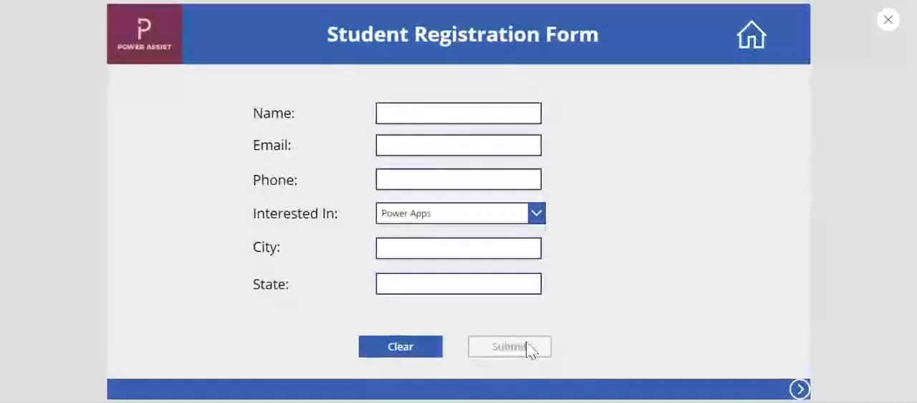
{"action": "left_click", "coordinate": [465, 114]}
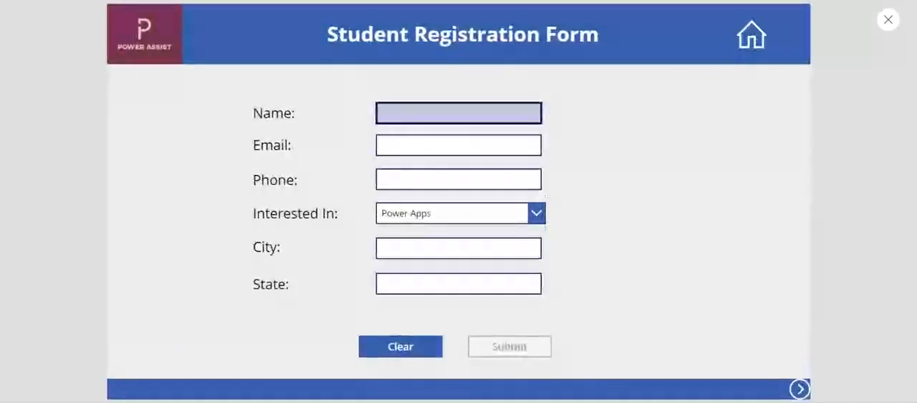
{"action": "type", "text": "Power Assist"}
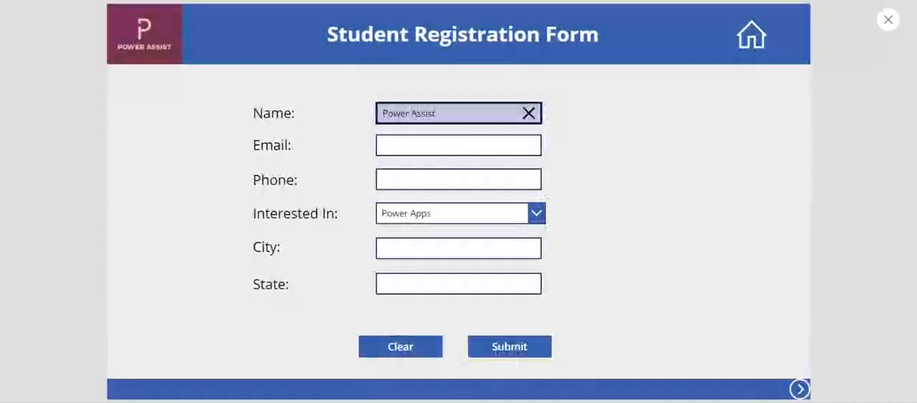
{"action": "left_click", "coordinate": [545, 150]}
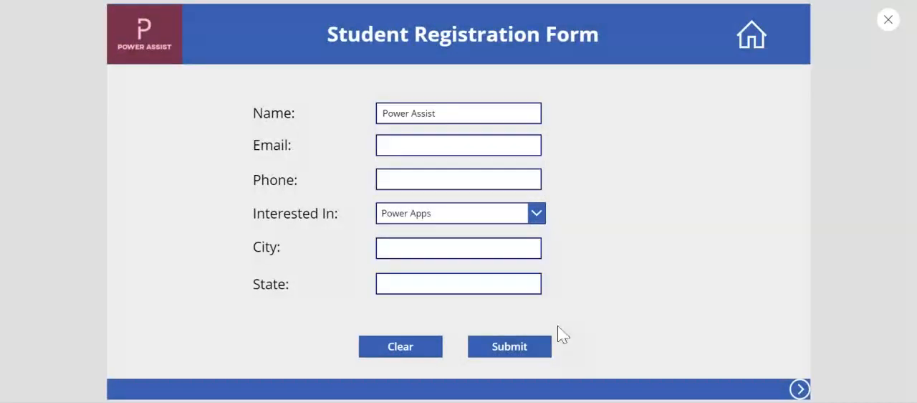
{"action": "left_click", "coordinate": [482, 115]}
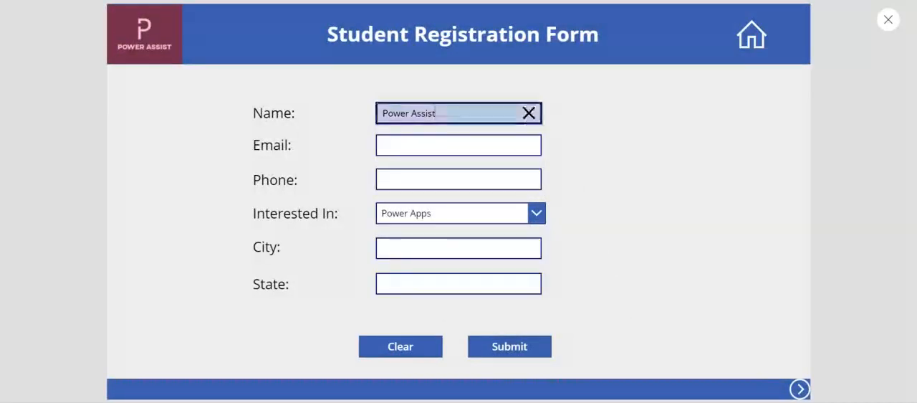
{"action": "left_click", "coordinate": [529, 114]}
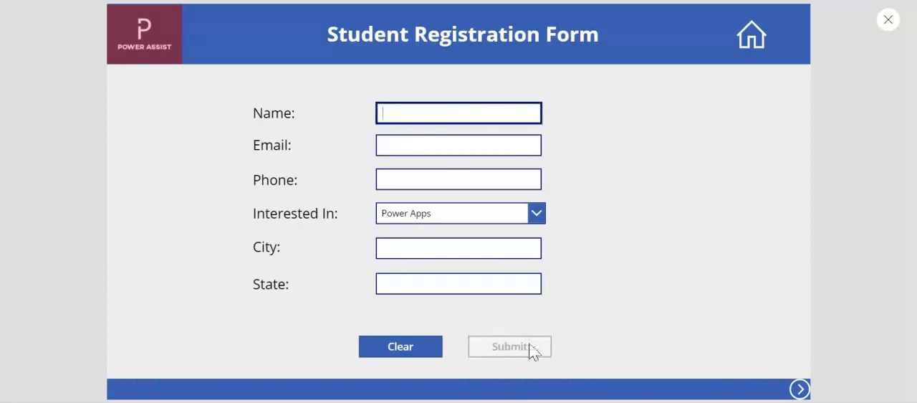
Step: Enter "Power Assist" as the name, submit the registration and confirm proceeding
{"action": "type", "text": "Power Assist"}
{"action": "left_click", "coordinate": [595, 153]}
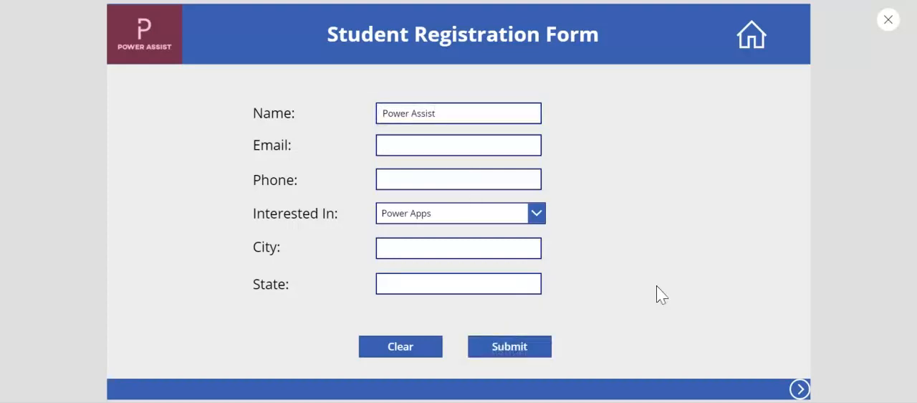
{"action": "left_click", "coordinate": [522, 349]}
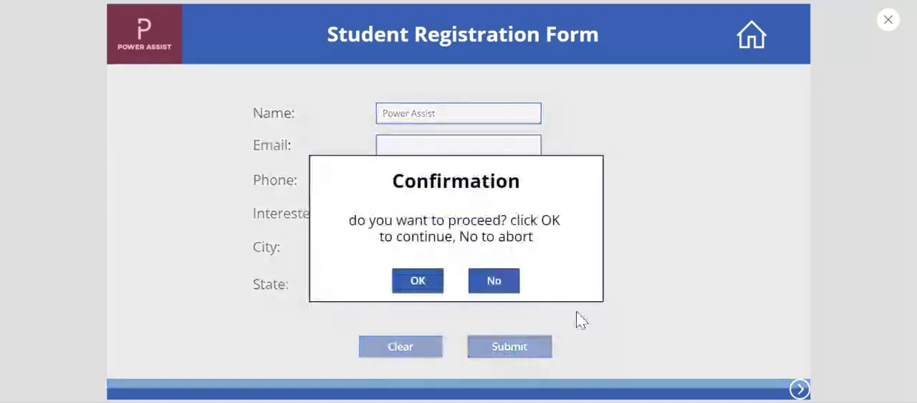
{"action": "left_click", "coordinate": [423, 280]}
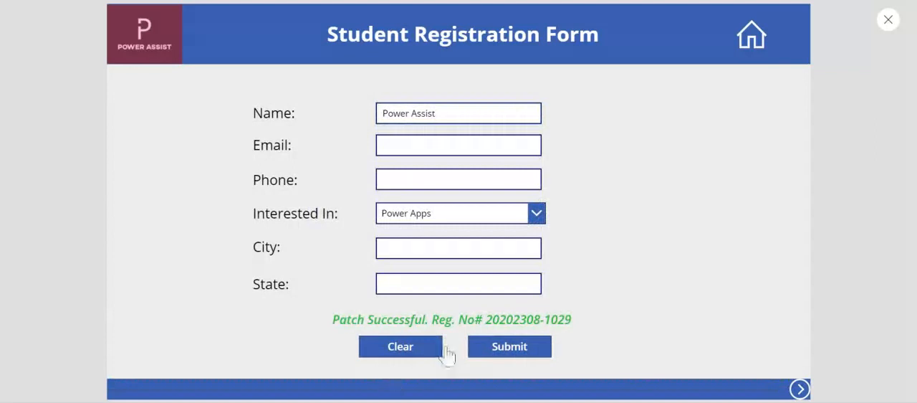
Step: Clear the registration form's entries and close the app preview
{"action": "left_click", "coordinate": [415, 351]}
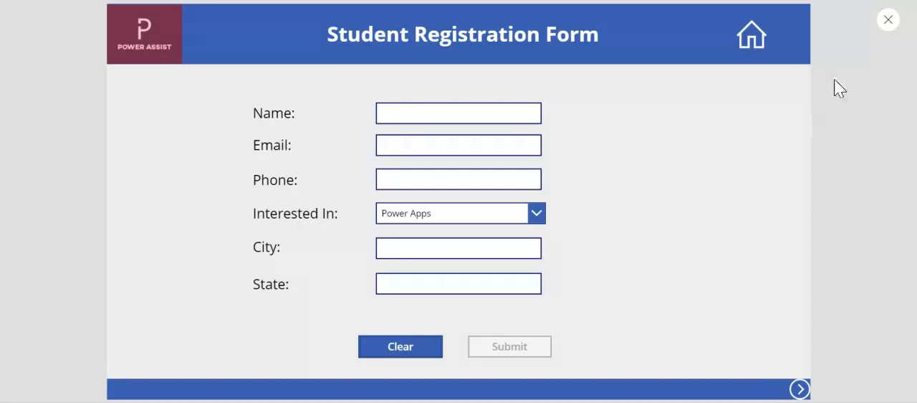
{"action": "left_click", "coordinate": [887, 20]}
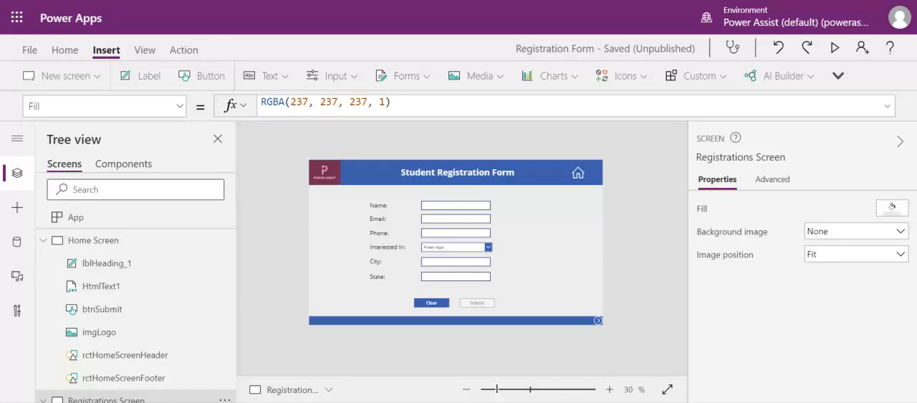
Step: Insert a text label about 403 by 41 in size and place it beside the Phone field
{"action": "left_click", "coordinate": [464, 233]}
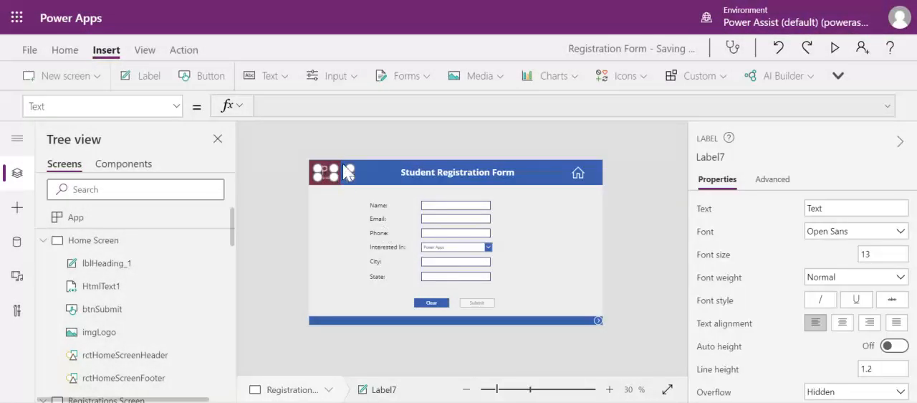
{"action": "left_click", "coordinate": [341, 177]}
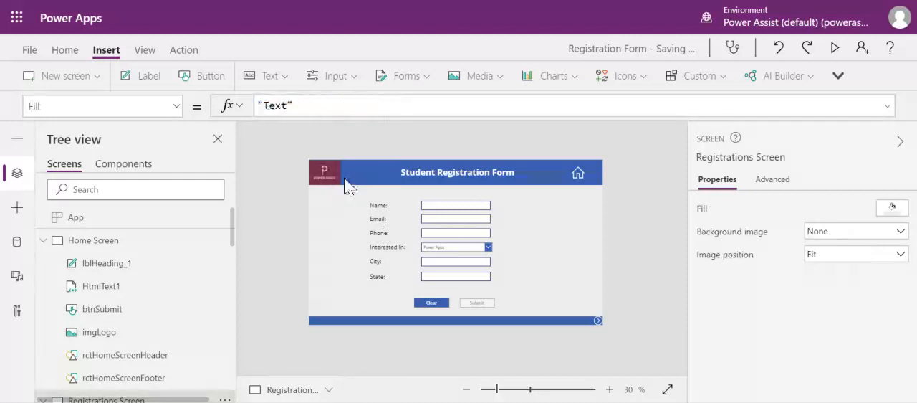
{"action": "left_click", "coordinate": [345, 171]}
{"action": "left_click_drag", "start_coordinate": [344, 169], "coordinate": [587, 240]}
Step: Set the label's text to "please enter a valid phone number"
{"action": "double_click", "coordinate": [815, 208]}
{"action": "type", "text": "please enter"}
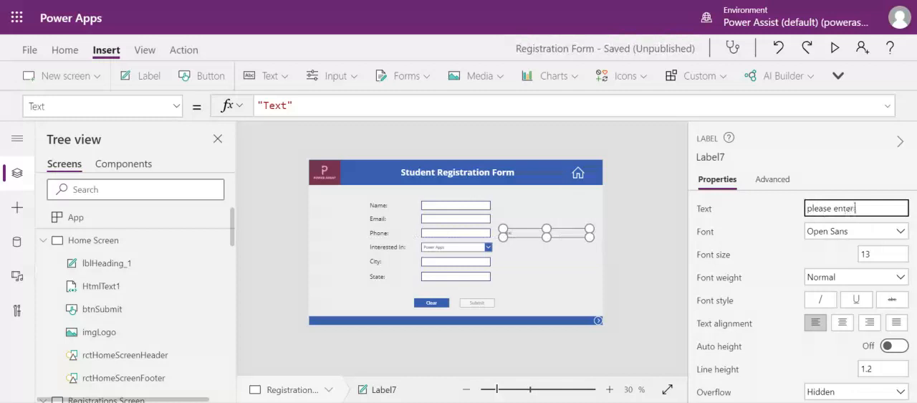
{"action": "type", "text": " a valid phone num"}
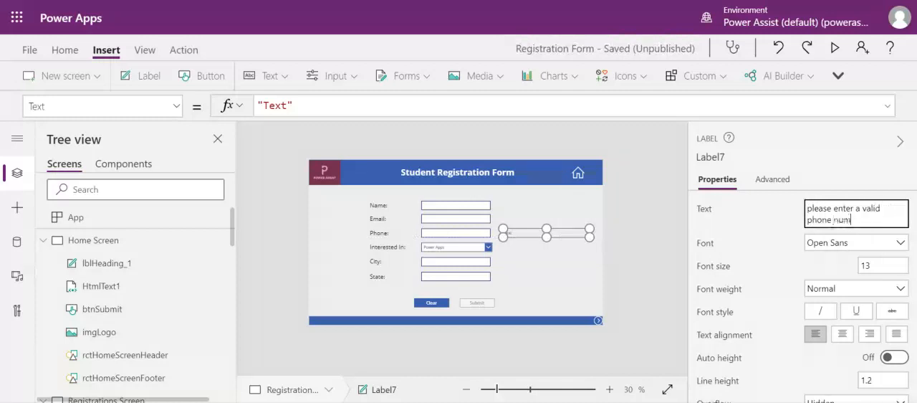
{"action": "left_click", "coordinate": [764, 233]}
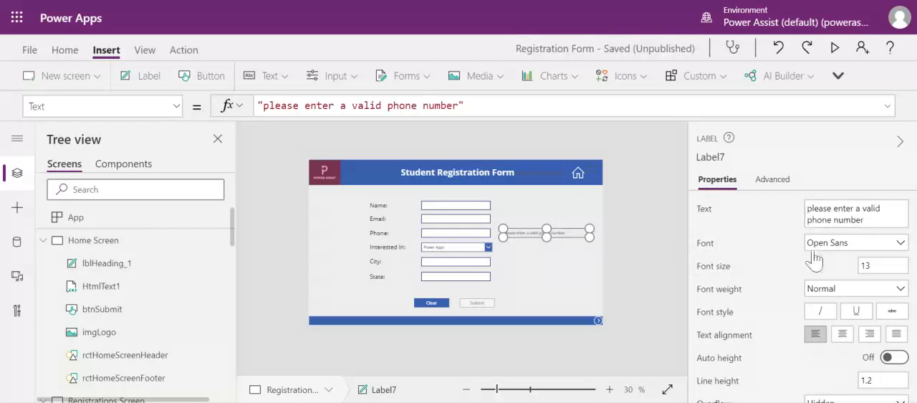
Step: Change the phone message label's text color to the dark red standard color
{"action": "scroll", "coordinate": [813, 268], "scroll_direction": "down", "scroll_amount": 4}
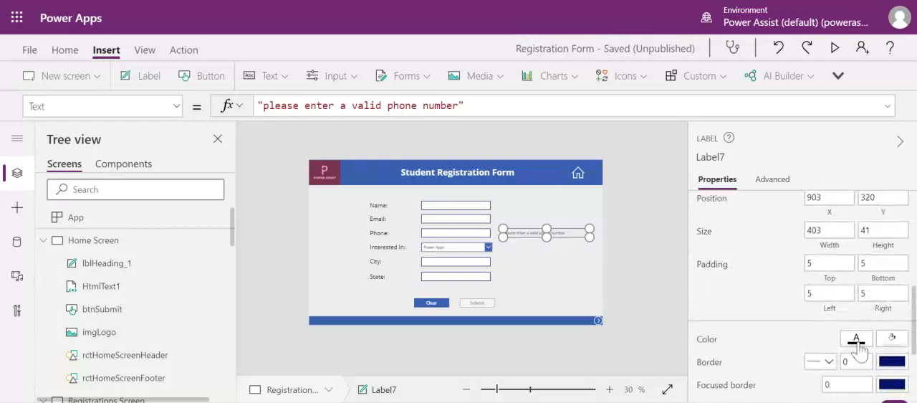
{"action": "left_click", "coordinate": [856, 339]}
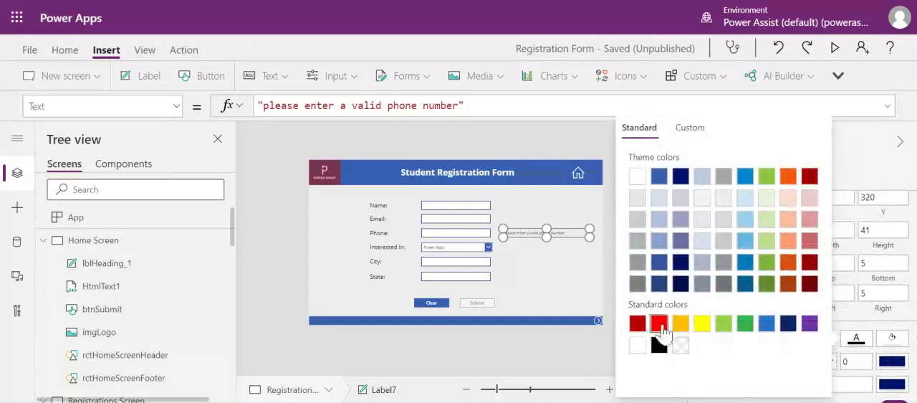
{"action": "left_click", "coordinate": [638, 324]}
{"action": "left_click", "coordinate": [579, 139]}
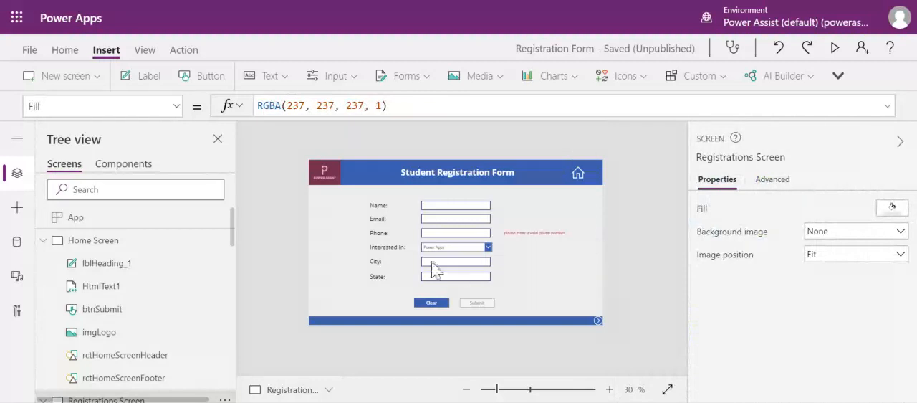
Step: Set the format of the Phone text input to Number
{"action": "left_click", "coordinate": [430, 234]}
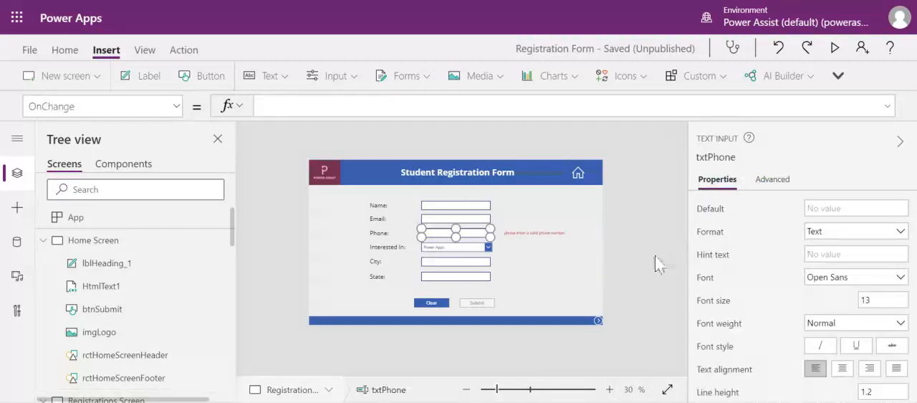
{"action": "left_click", "coordinate": [822, 232]}
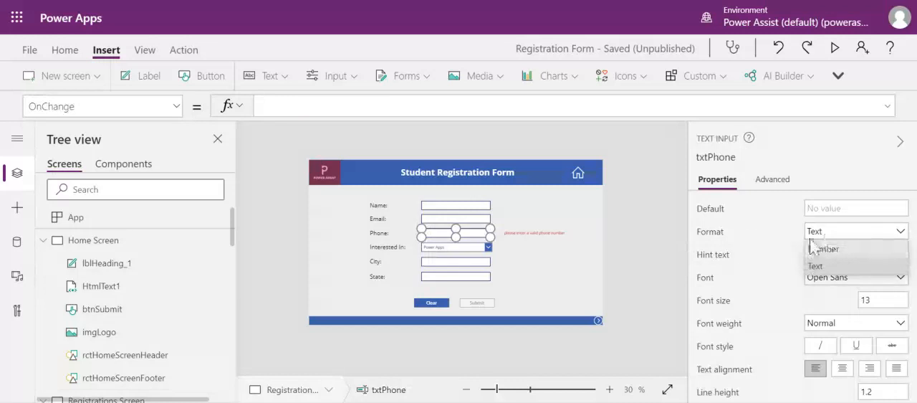
{"action": "left_click", "coordinate": [840, 253]}
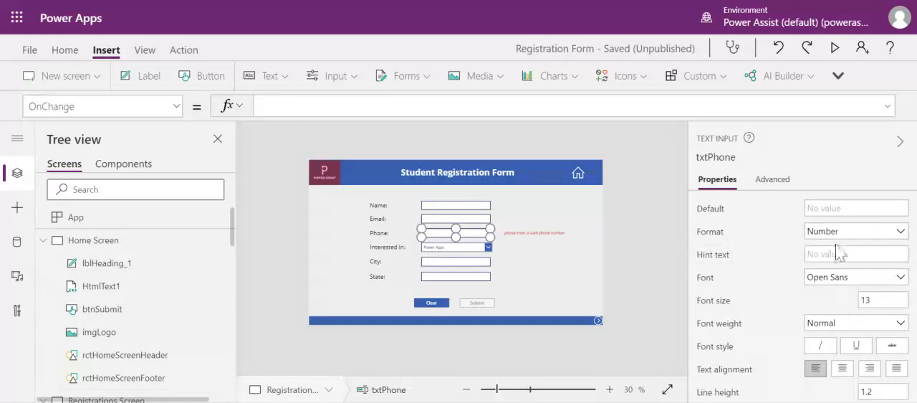
Step: Preview the app, test the Phone field with the entry "1." and return to editing
{"action": "left_click", "coordinate": [835, 48]}
{"action": "left_click", "coordinate": [444, 179]}
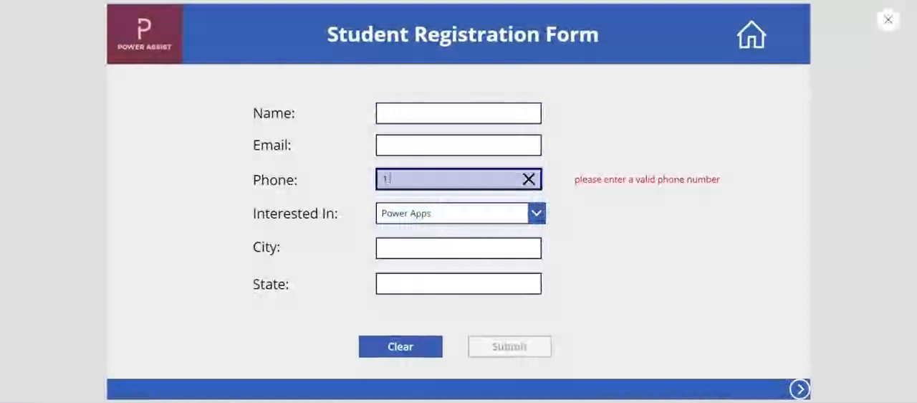
{"action": "left_click", "coordinate": [577, 242]}
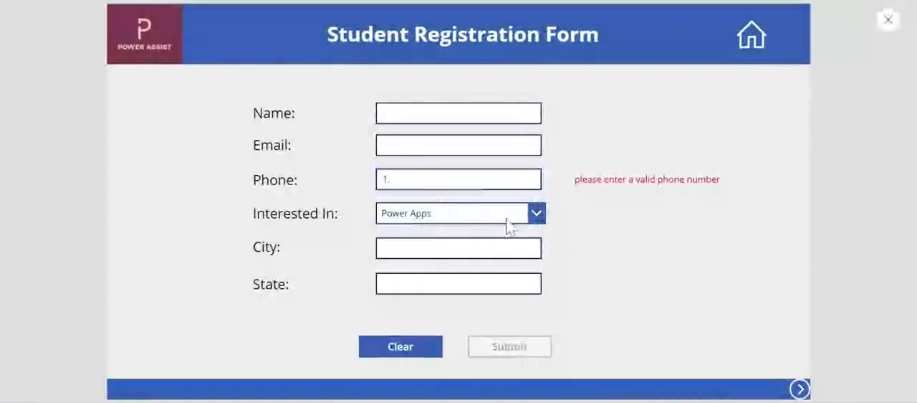
{"action": "left_click", "coordinate": [887, 20]}
{"action": "left_click", "coordinate": [473, 230]}
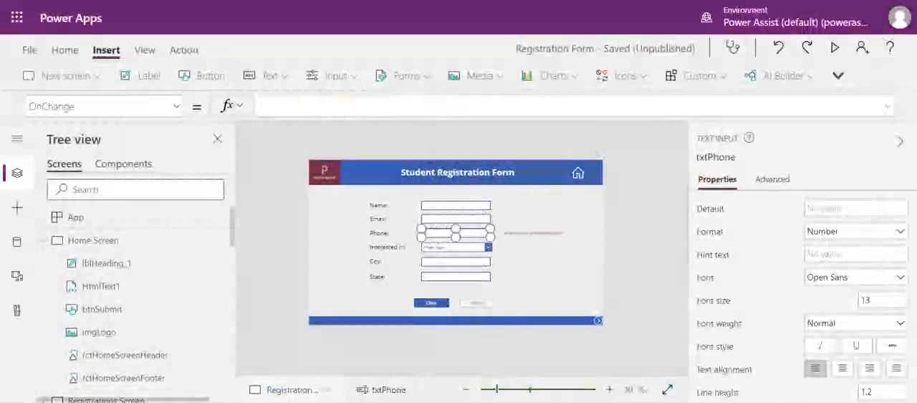
Step: Preview the app again, test the Phone field with more digits before the decimal point, and clear the entry
{"action": "left_click", "coordinate": [835, 48]}
{"action": "left_click", "coordinate": [493, 183]}
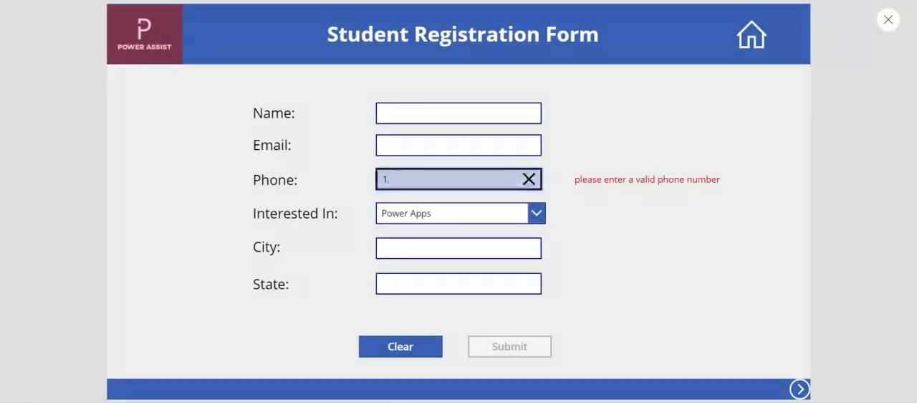
{"action": "type", "text": "22222"}
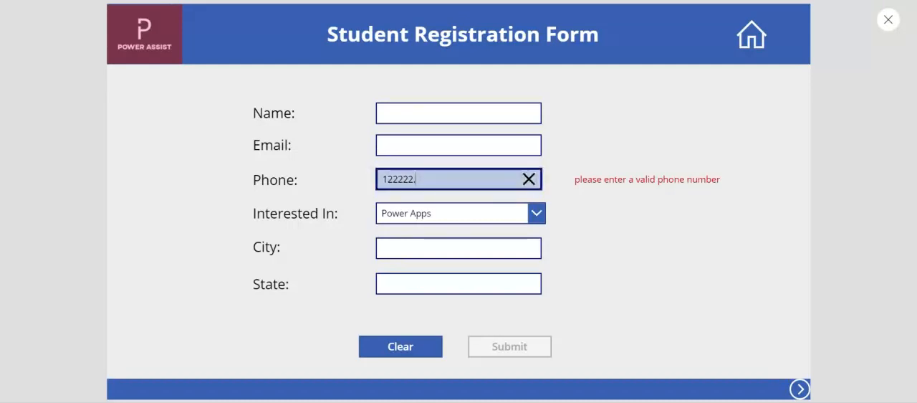
{"action": "left_click", "coordinate": [529, 179]}
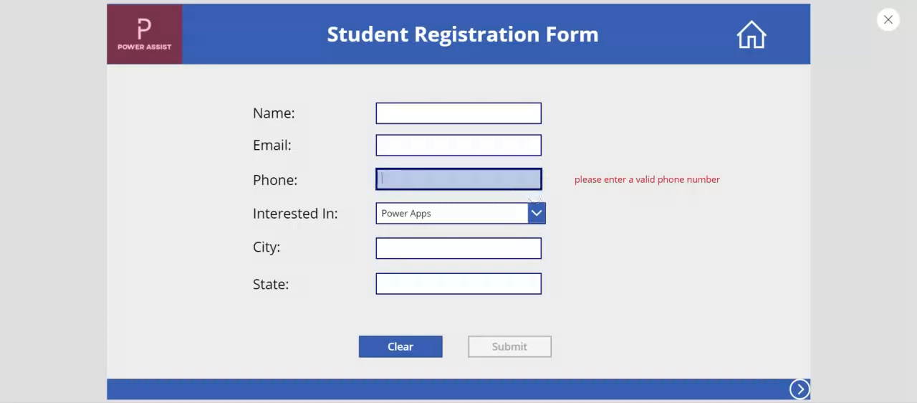
{"action": "left_click", "coordinate": [887, 20]}
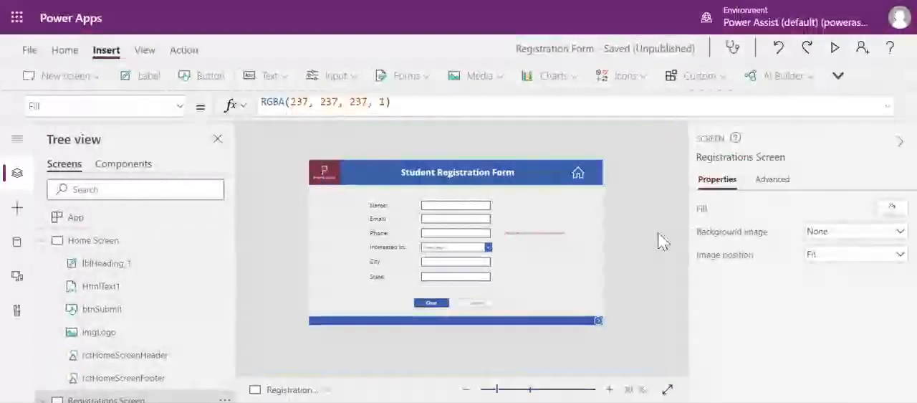
Step: Begin the Phone field's OnChange formula with an If condition that applies IsMatch to txtPhone.Text
{"action": "left_click", "coordinate": [481, 235]}
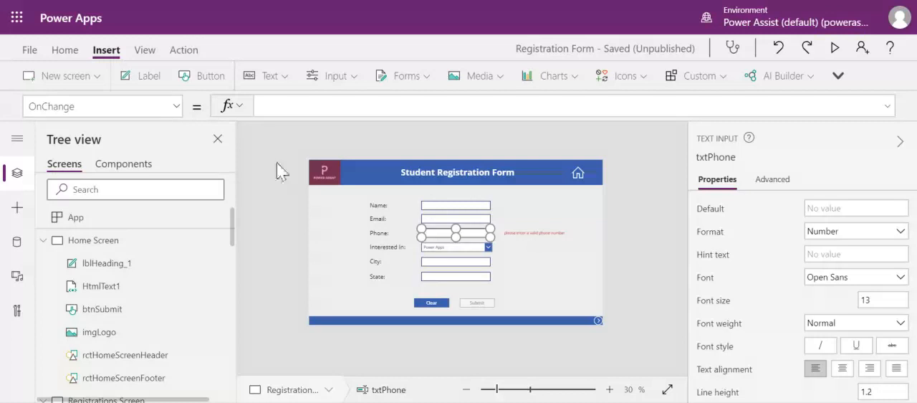
{"action": "left_click", "coordinate": [647, 253]}
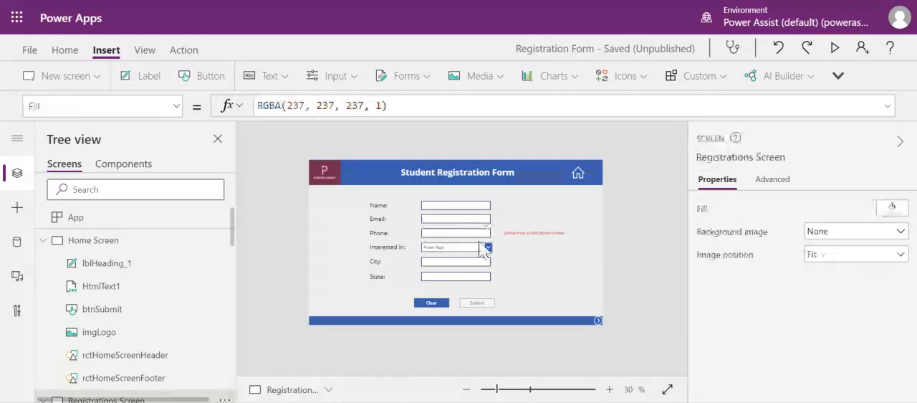
{"action": "left_click", "coordinate": [455, 233]}
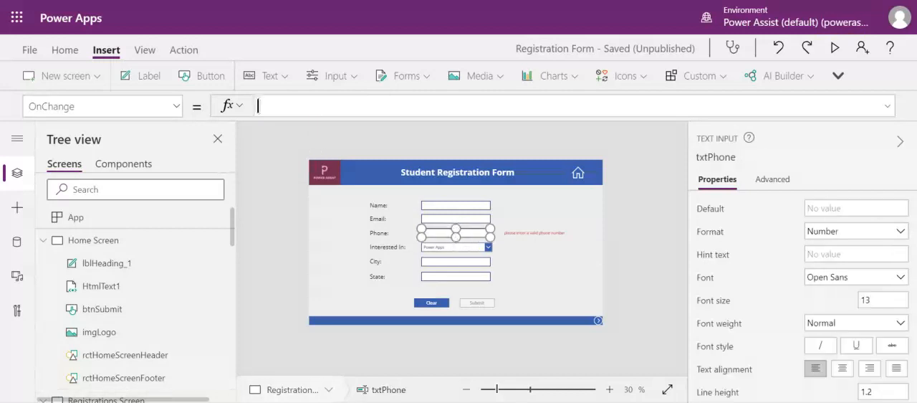
{"action": "type", "text": "If(IsMa"}
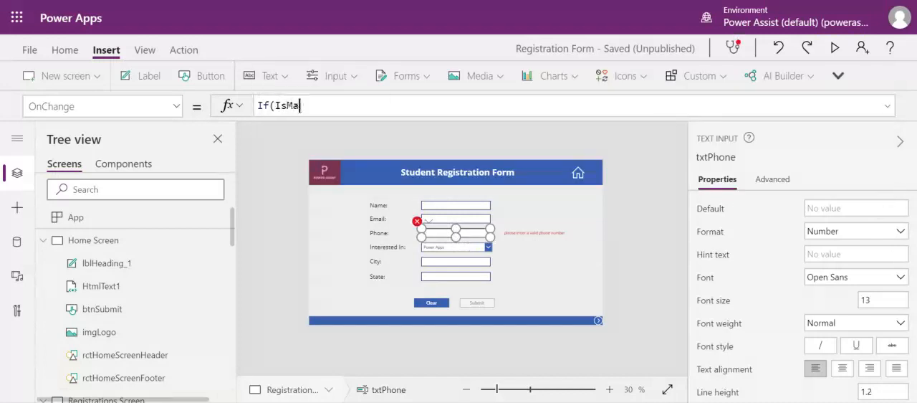
{"action": "left_click", "coordinate": [312, 129]}
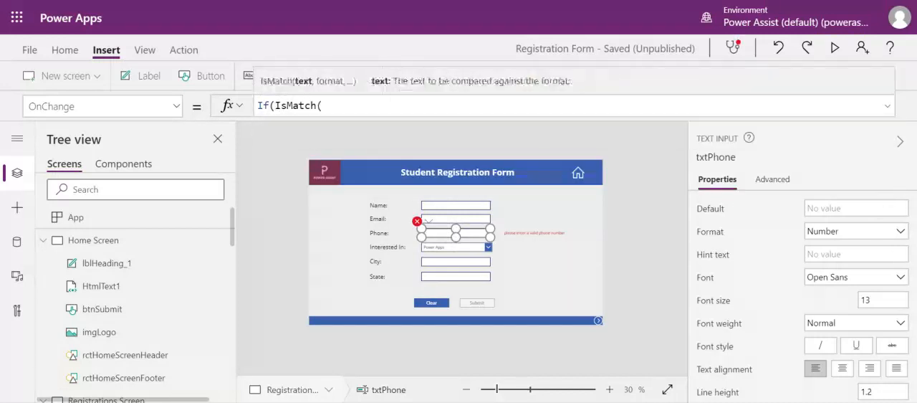
{"action": "type", "text": "txtPh"}
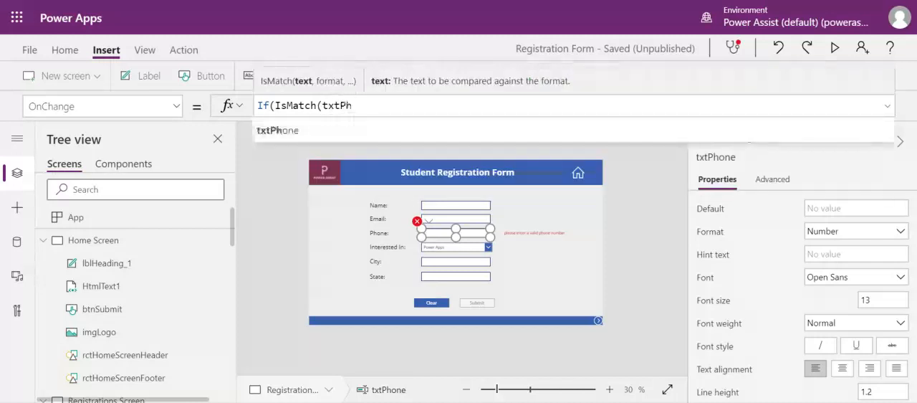
{"action": "left_click", "coordinate": [336, 126]}
{"action": "type", "text": ".Text"}
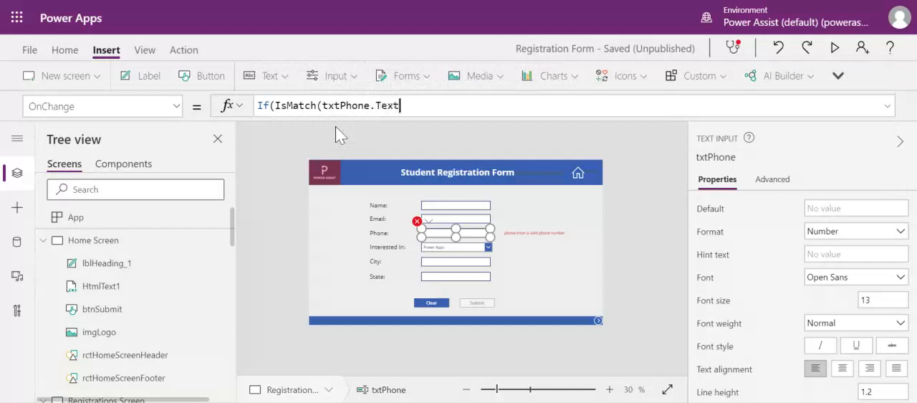
{"action": "type", "text": ","}
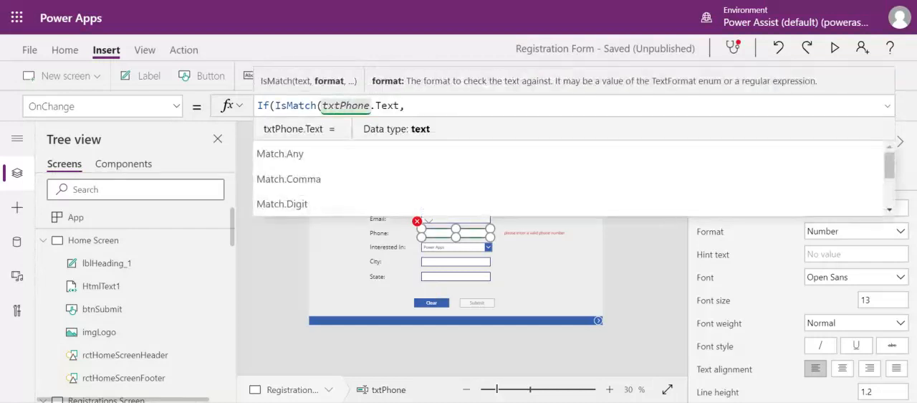
{"action": "type", "text": "\""}
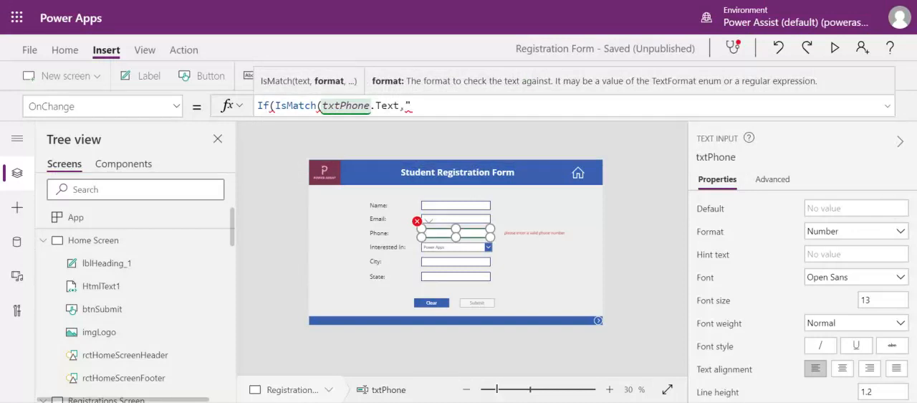
{"action": "type", "text": "\\d\"),"}
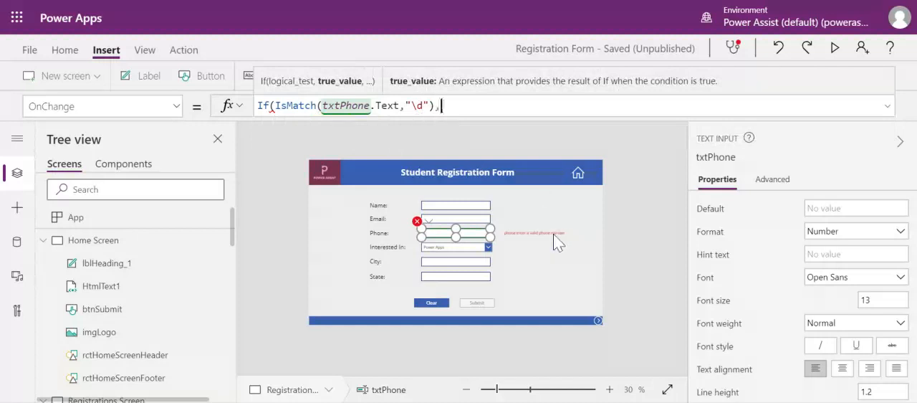
Step: Add UpdateContext({isValidPh:true}) as the true result of the If condition in the Phone field's OnChange formula
{"action": "type", "text": "Update"}
{"action": "key", "text": "BackSpace"}
{"action": "key", "text": "BackSpace"}
{"action": "key", "text": "BackSpace"}
{"action": "type", "text": "date"}
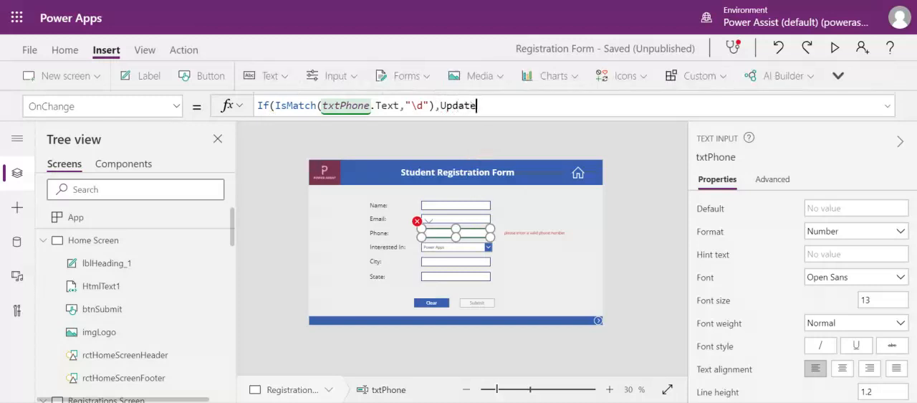
{"action": "left_click", "coordinate": [446, 154]}
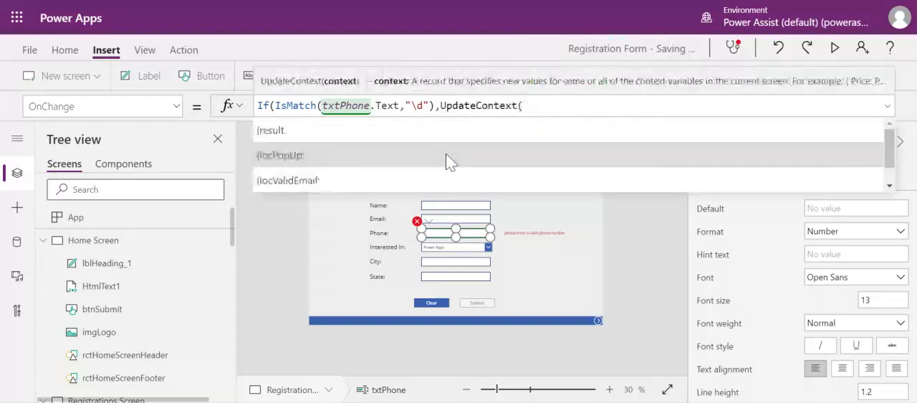
{"action": "type", "text": "{"}
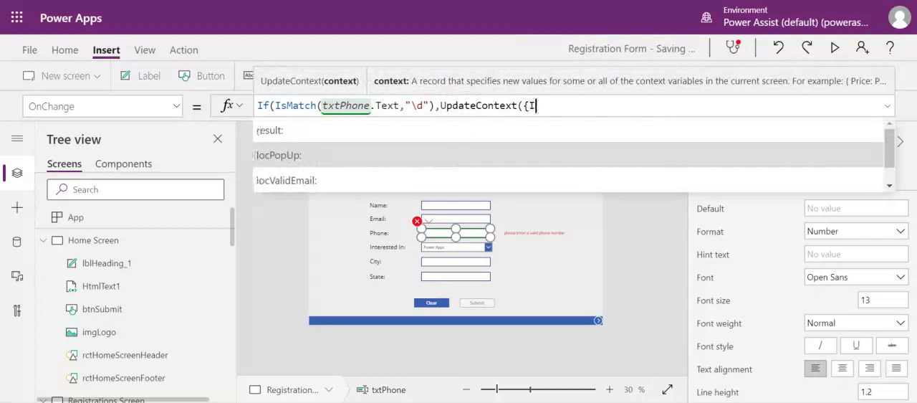
{"action": "type", "text": "is"}
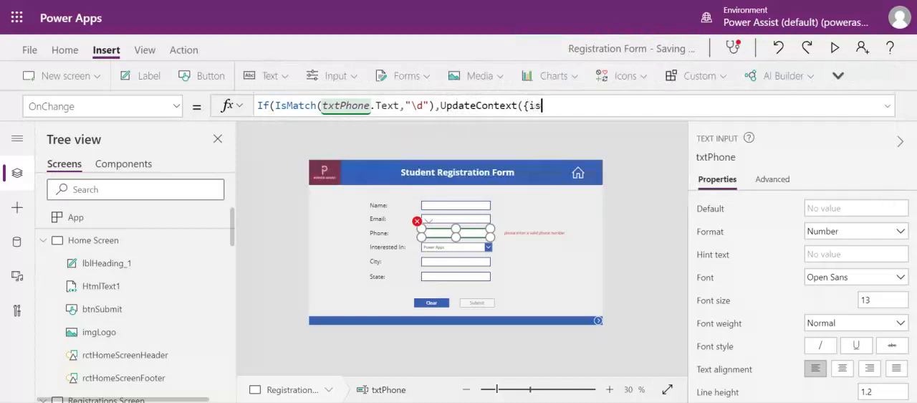
{"action": "type", "text": "ValidPh:true"}
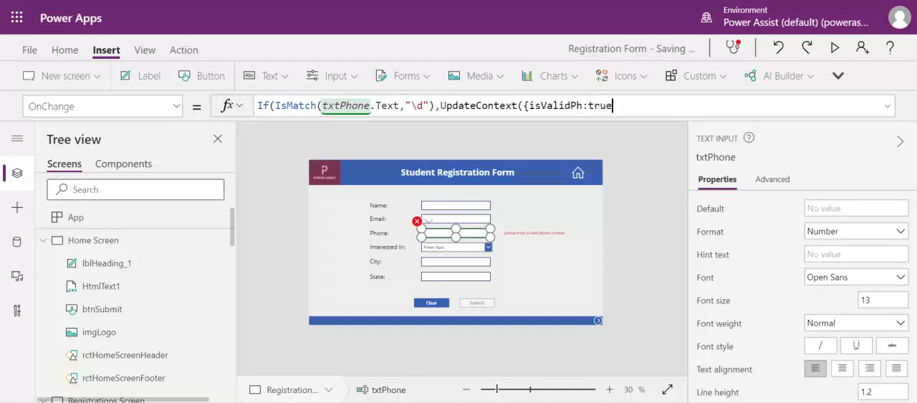
{"action": "type", "text": "}"}
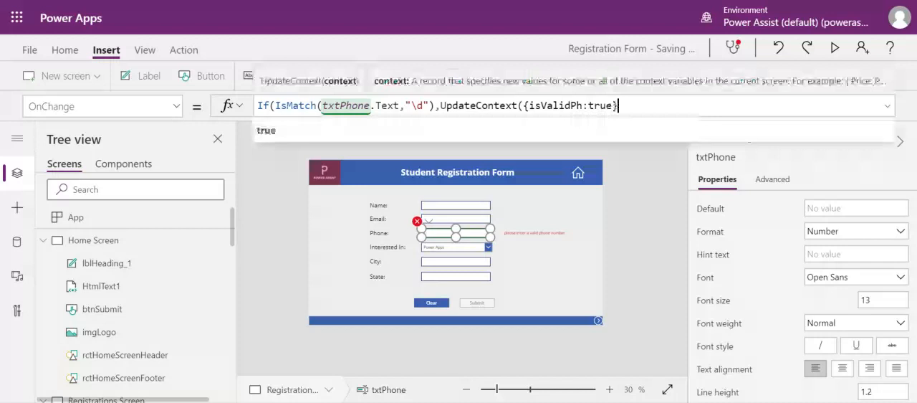
{"action": "type", "text": ");"}
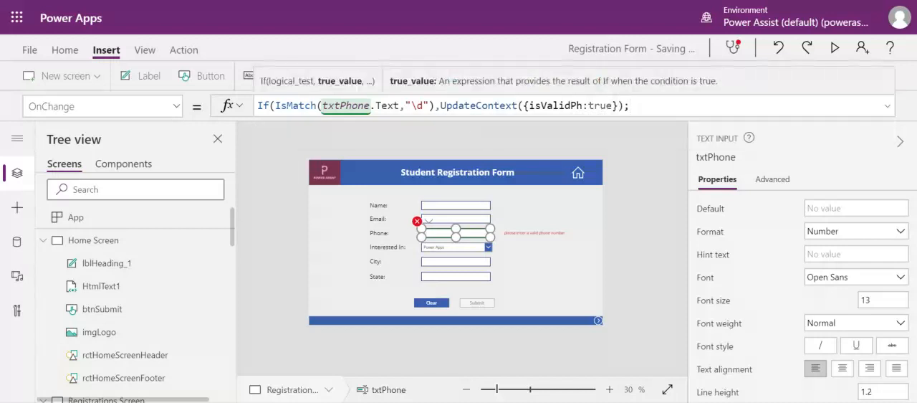
Step: Add UpdateContext({isValidPh:false}) as the If formula's false result and close the statement with a semicolon
{"action": "left_click_drag", "start_coordinate": [440, 106], "coordinate": [625, 106]}
{"action": "key", "text": "ctrl+c"}
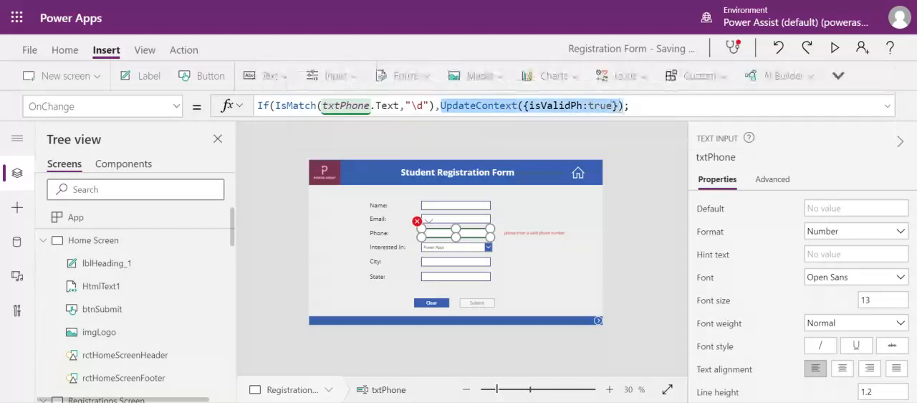
{"action": "left_click", "coordinate": [624, 106]}
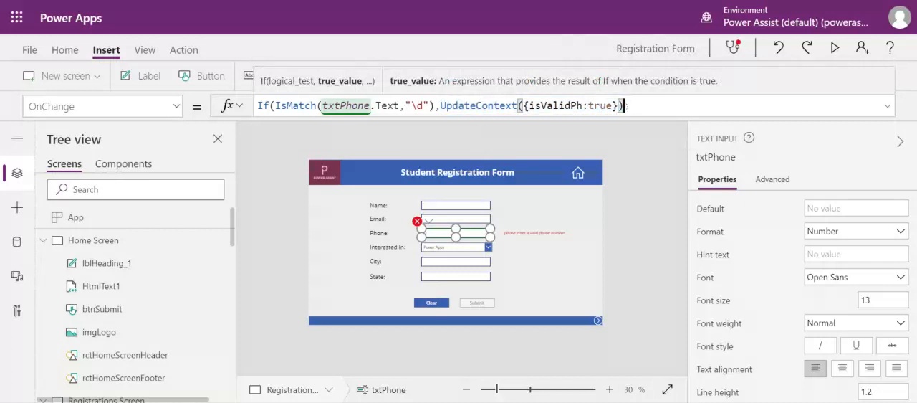
{"action": "key", "text": "Delete"}
{"action": "type", "text": ","}
{"action": "key", "text": "ctrl+v"}
{"action": "double_click", "coordinate": [789, 106]}
{"action": "type", "text": "false}"}
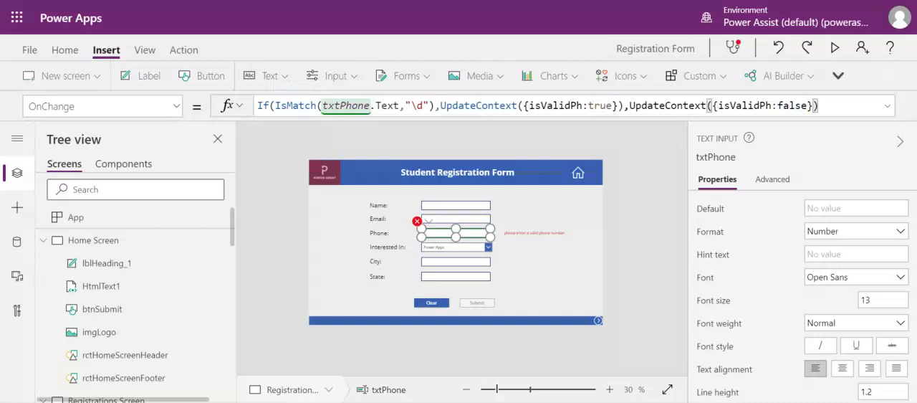
{"action": "type", "text": "))"}
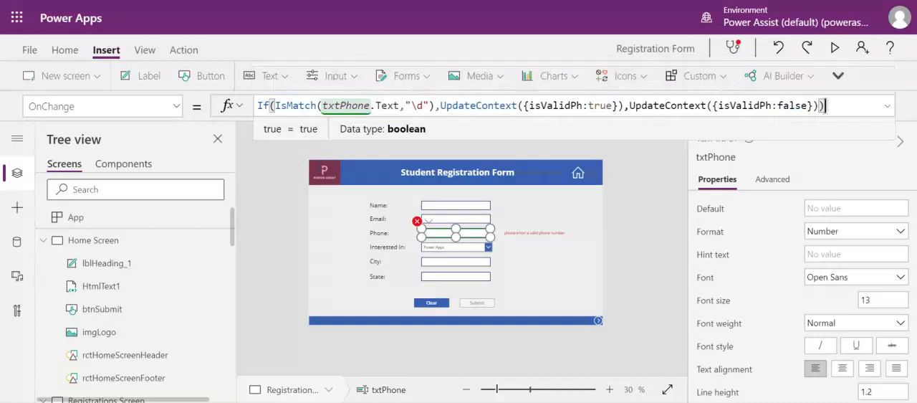
{"action": "type", "text": ";"}
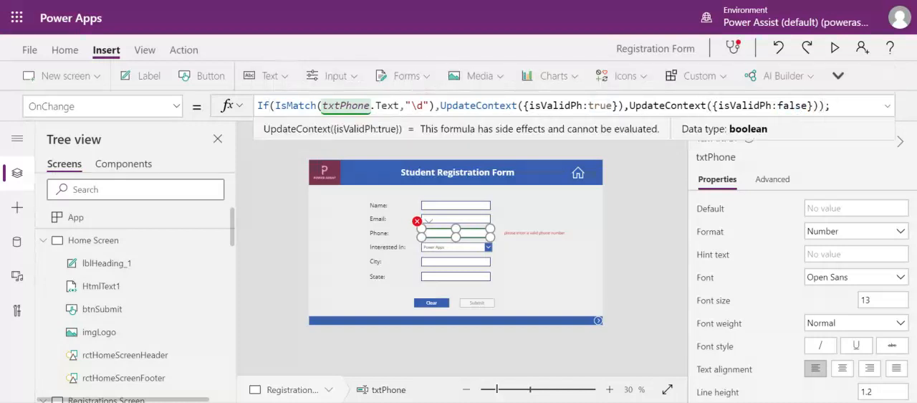
{"action": "key", "text": "Return"}
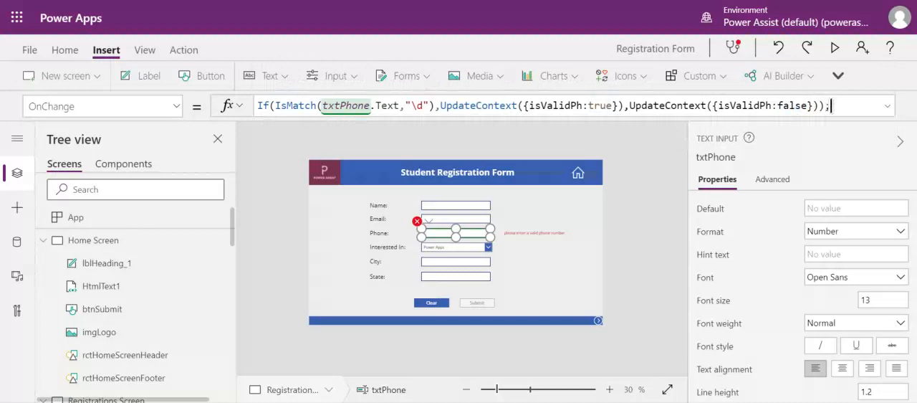
{"action": "key", "text": "Left"}
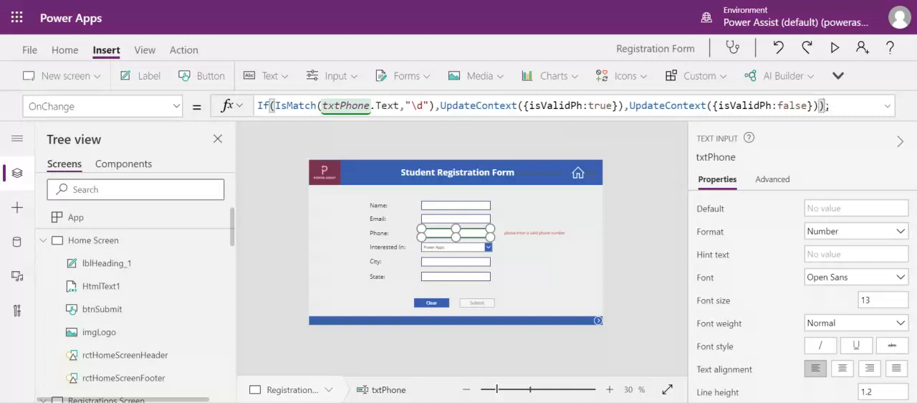
Step: Set the Visible property of the phone error label to the isValidPh variable
{"action": "double_click", "coordinate": [581, 106]}
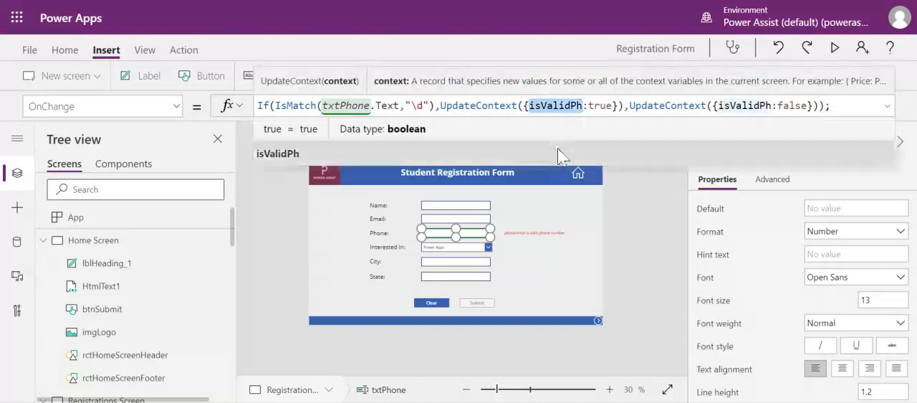
{"action": "left_click", "coordinate": [552, 233]}
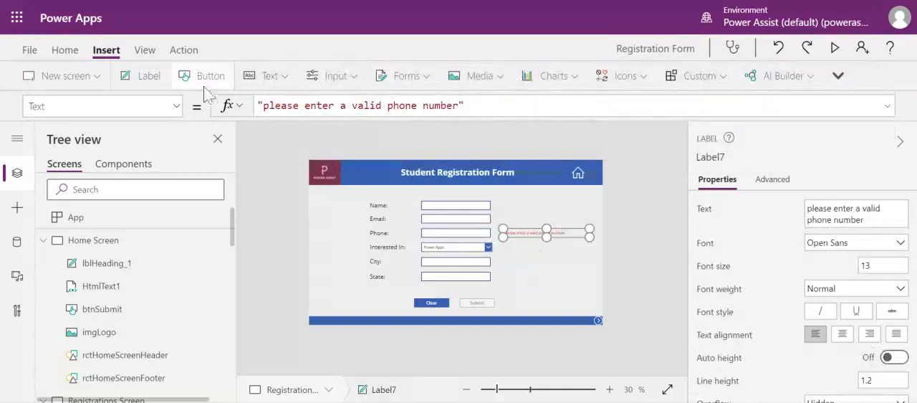
{"action": "left_click", "coordinate": [177, 107]}
{"action": "scroll", "coordinate": [146, 215], "scroll_direction": "down", "scroll_amount": 2}
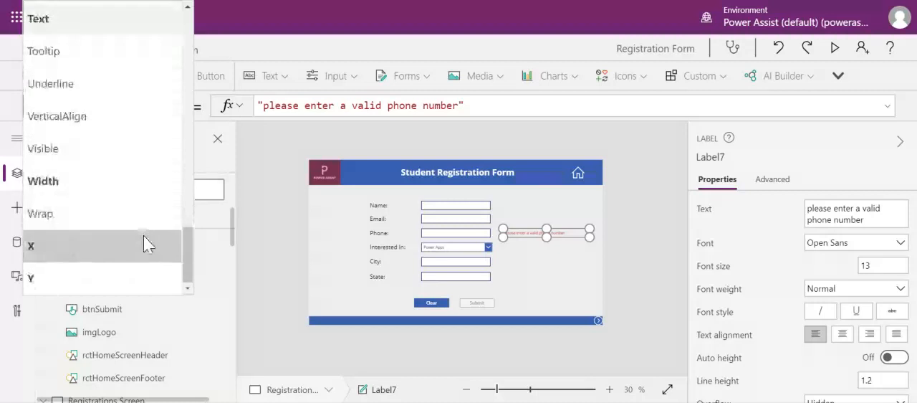
{"action": "left_click", "coordinate": [117, 152]}
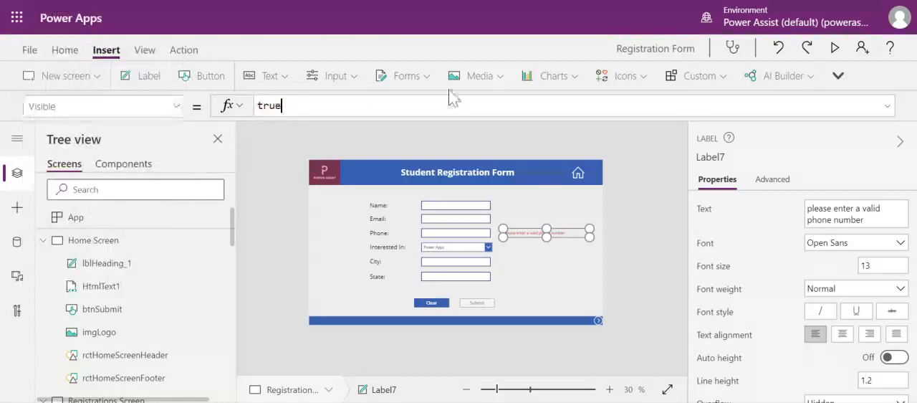
{"action": "key", "text": "BackSpace"}
{"action": "key", "text": "BackSpace"}
{"action": "key", "text": "BackSpace"}
{"action": "key", "text": "BackSpace"}
{"action": "type", "text": "isValidPh"}
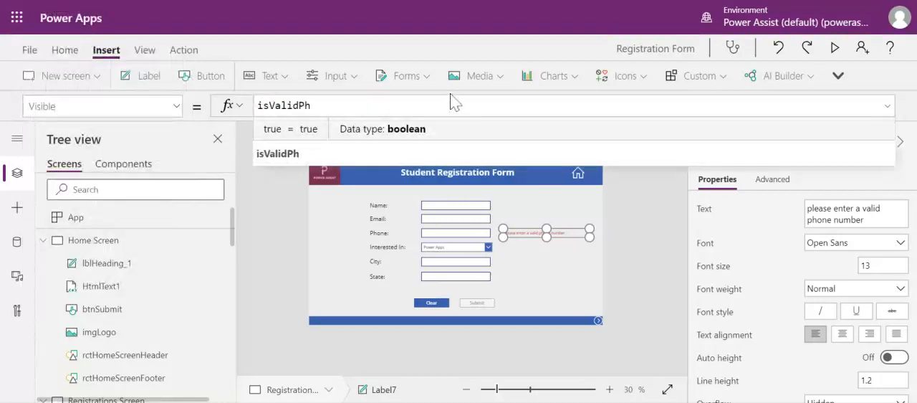
{"action": "left_click", "coordinate": [314, 128]}
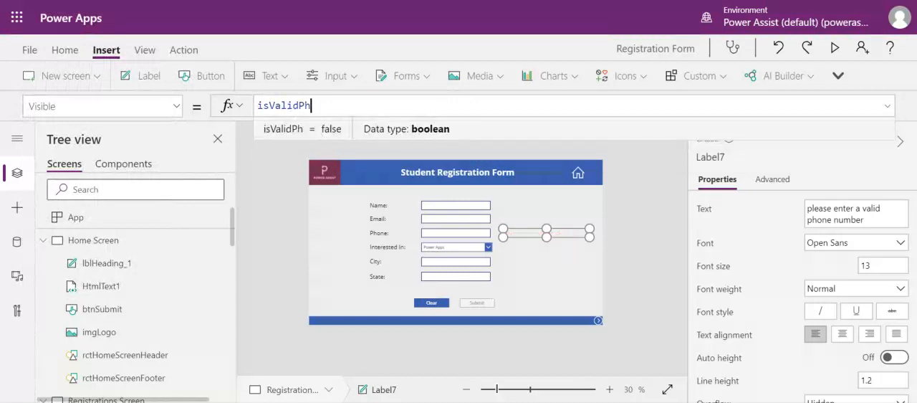
Step: Negate the phone error label's Visible formula so that it reads !isValidPh
{"action": "left_click", "coordinate": [456, 233]}
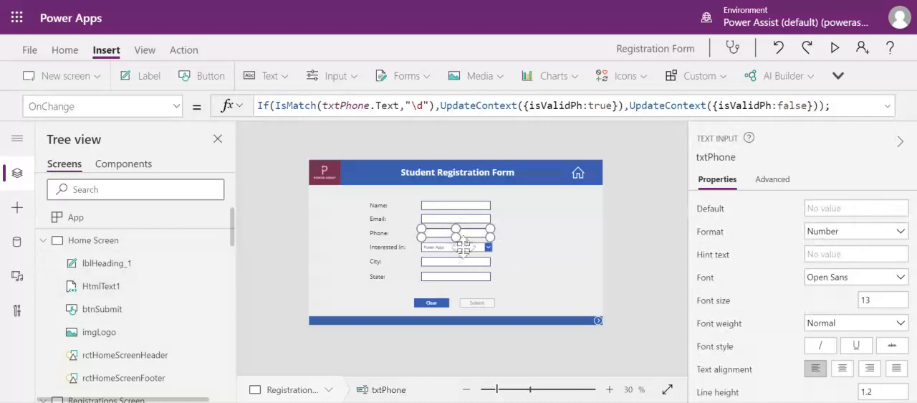
{"action": "scroll", "coordinate": [132, 307], "scroll_direction": "down", "scroll_amount": 2}
{"action": "scroll", "coordinate": [143, 315], "scroll_direction": "down", "scroll_amount": 4}
{"action": "scroll", "coordinate": [129, 301], "scroll_direction": "up", "scroll_amount": 2}
{"action": "left_click", "coordinate": [126, 287]}
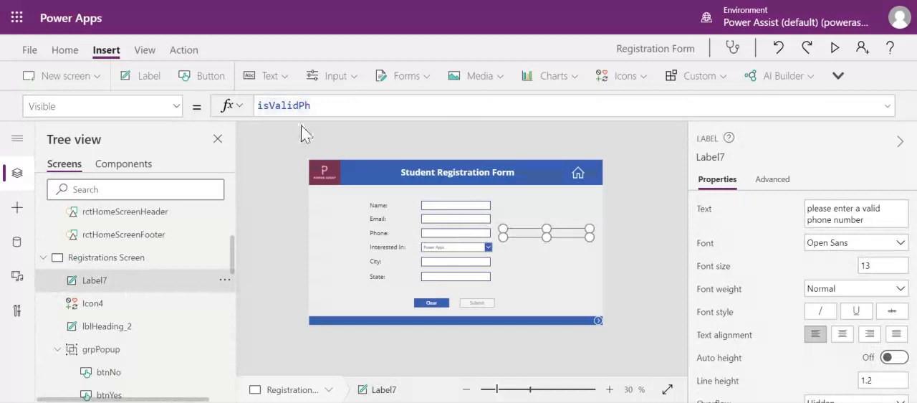
{"action": "key", "text": "Home"}
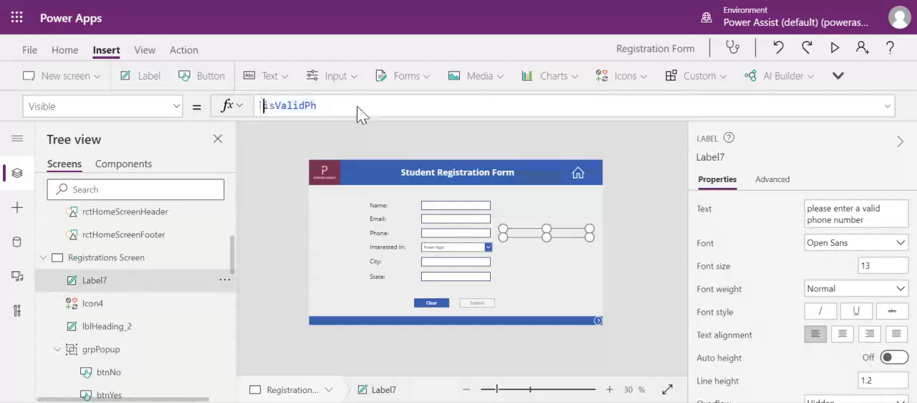
{"action": "type", "text": "!"}
{"action": "key", "text": "End"}
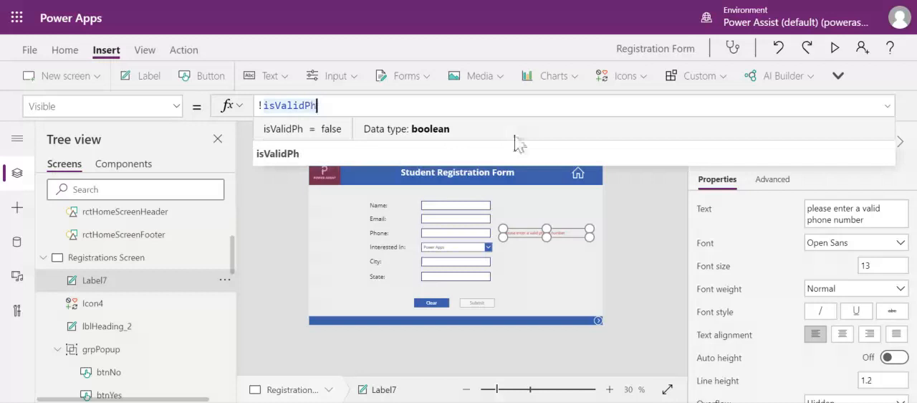
{"action": "left_click", "coordinate": [640, 197]}
{"action": "left_click", "coordinate": [533, 233]}
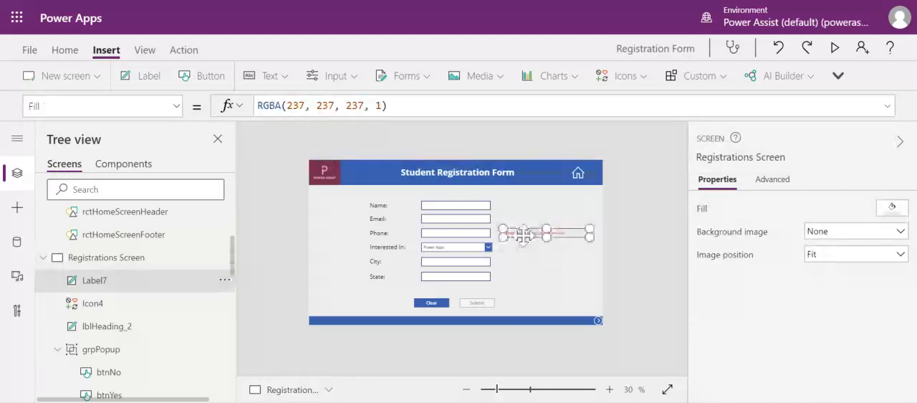
{"action": "left_click", "coordinate": [473, 233]}
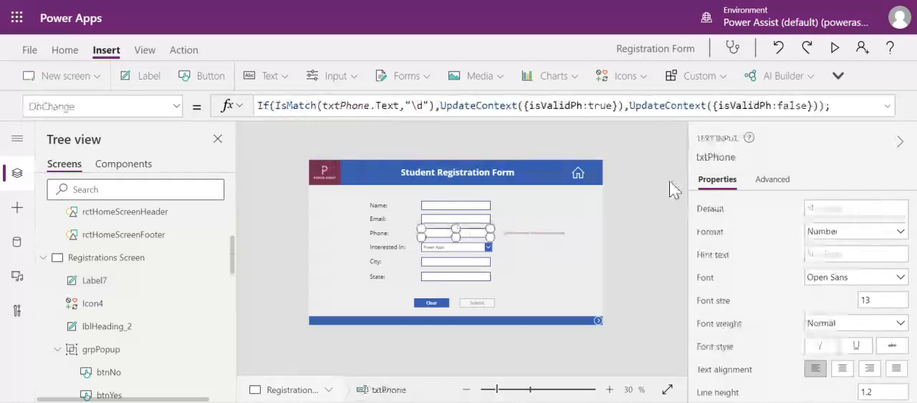
Step: Preview the app and test the Phone field with a ten-digit number, then with the single digit 9
{"action": "left_click", "coordinate": [835, 67]}
{"action": "left_click", "coordinate": [458, 180]}
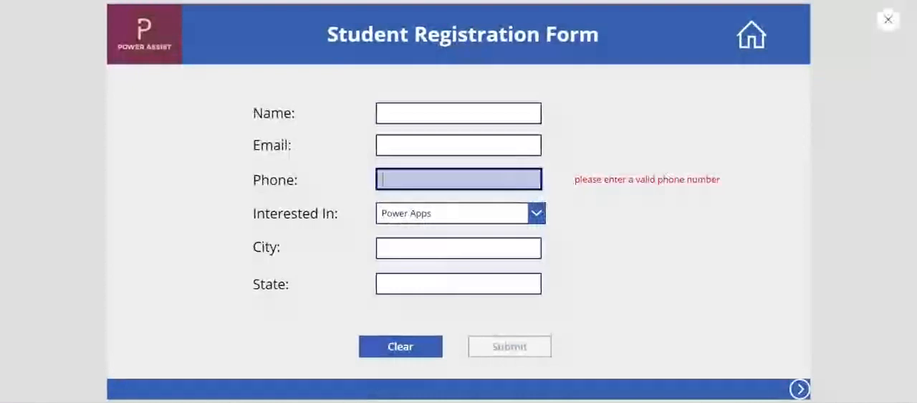
{"action": "type", "text": "9888888888"}
{"action": "left_click", "coordinate": [631, 244]}
{"action": "left_click_drag", "start_coordinate": [438, 180], "coordinate": [388, 180]}
{"action": "type", "text": "1"}
{"action": "left_click", "coordinate": [637, 258]}
{"action": "left_click", "coordinate": [395, 179]}
{"action": "key", "text": "BackSpace"}
{"action": "left_click", "coordinate": [634, 273]}
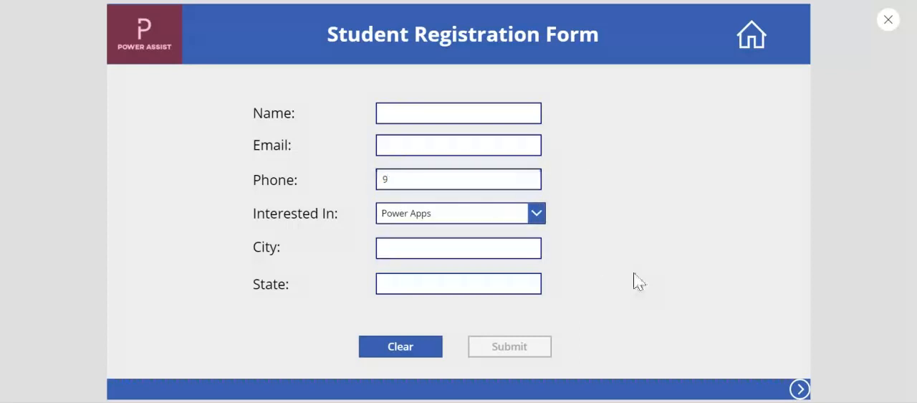
Step: Test the Phone field with the entries 1 and 1222, and close the preview
{"action": "left_click_drag", "start_coordinate": [393, 180], "coordinate": [383, 180]}
{"action": "type", "text": "1"}
{"action": "left_click", "coordinate": [621, 237]}
{"action": "type", "text": "1222"}
{"action": "left_click", "coordinate": [621, 235]}
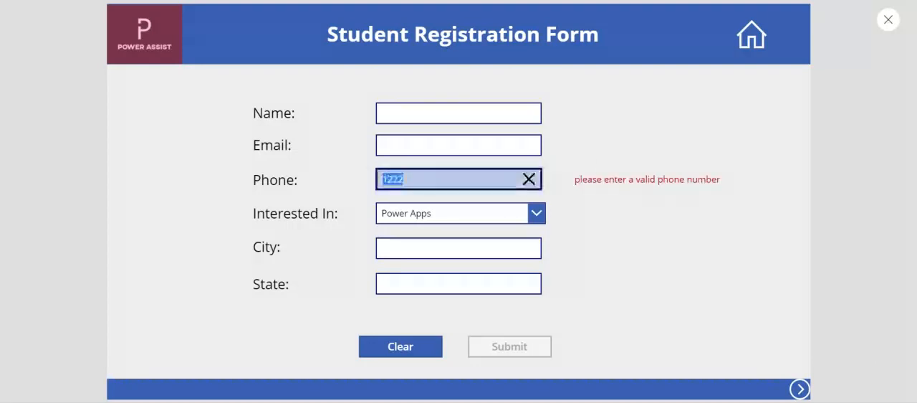
{"action": "left_click", "coordinate": [887, 20]}
Step: Change the IsMatch pattern in the Phone field's OnChange formula to "\d+"
{"action": "left_click", "coordinate": [484, 234]}
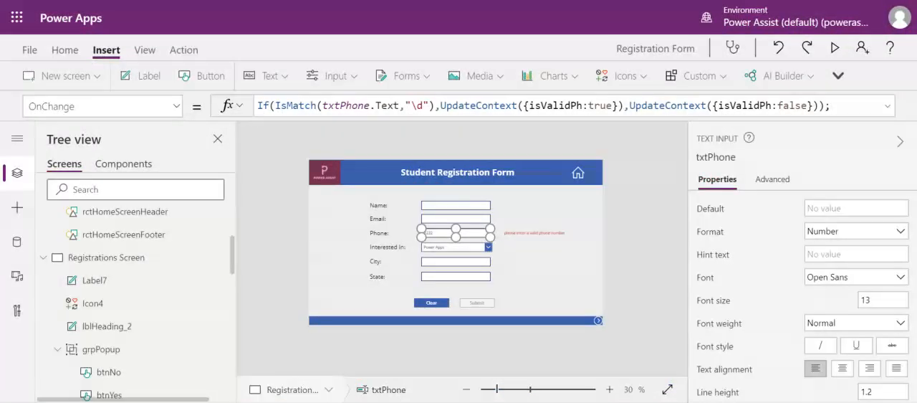
{"action": "left_click", "coordinate": [424, 105]}
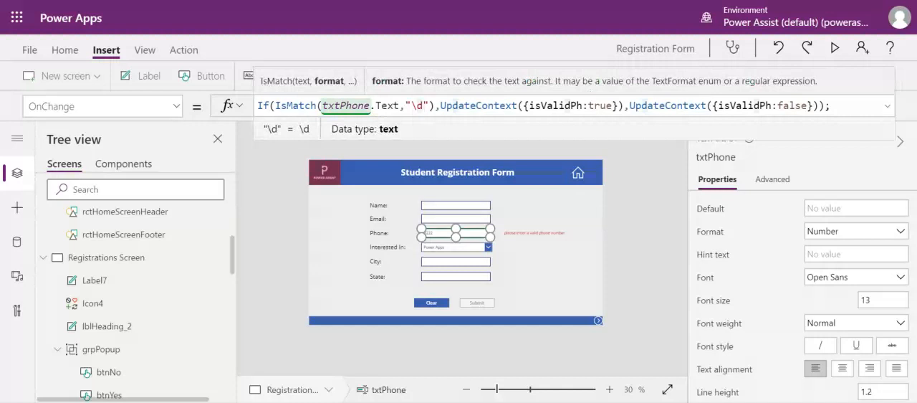
{"action": "type", "text": "+"}
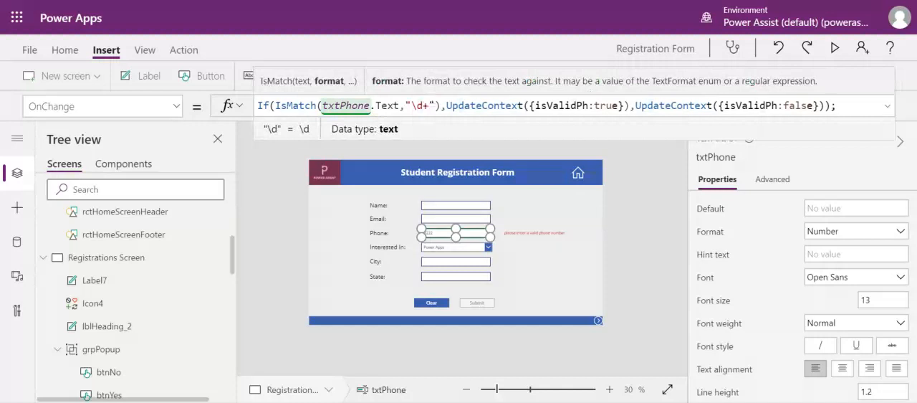
{"action": "left_click", "coordinate": [641, 199]}
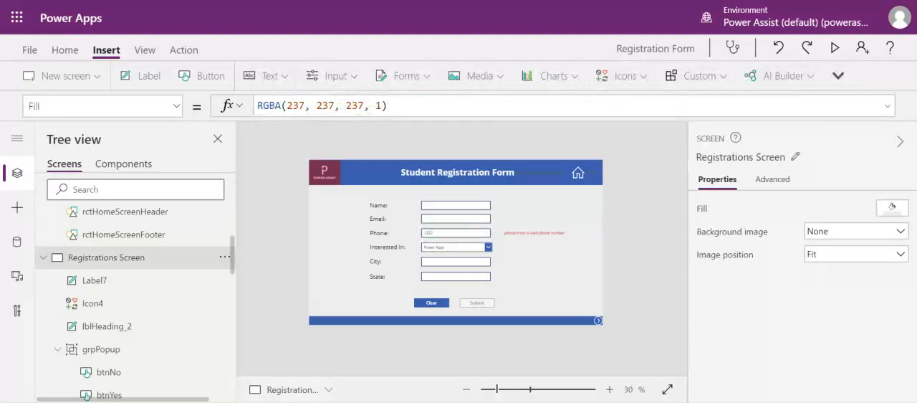
Step: Preview the app again and test the Phone field with a single digit and with a ten-digit number
{"action": "left_click", "coordinate": [834, 47]}
{"action": "left_click", "coordinate": [442, 181]}
{"action": "type", "text": "5"}
{"action": "left_click", "coordinate": [608, 238]}
{"action": "left_click", "coordinate": [443, 181]}
{"action": "key", "text": "ctrl+a"}
{"action": "type", "text": "98999999999"}
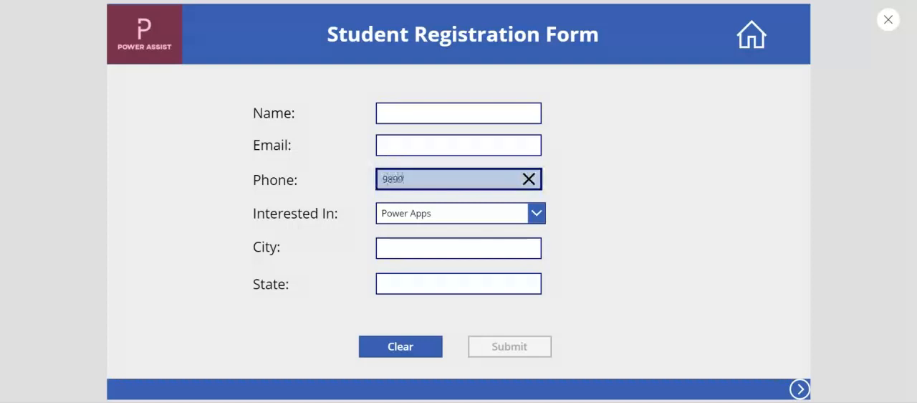
{"action": "left_click", "coordinate": [617, 222]}
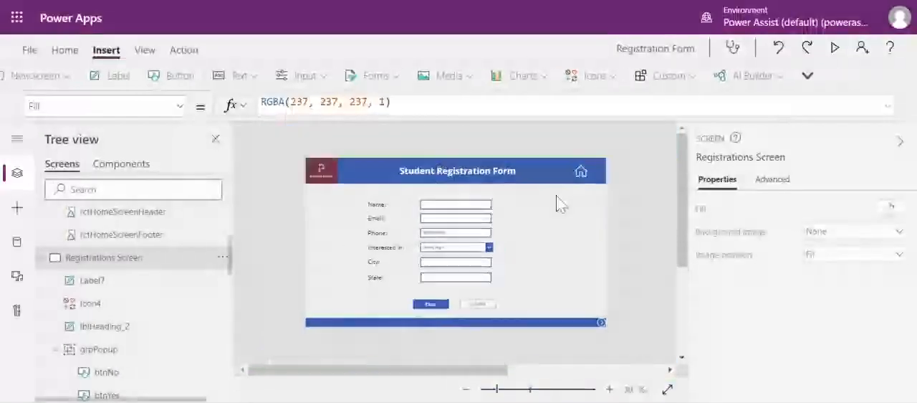
Step: Close the preview, check the Phone field's maximum length setting, and briefly preview the form again
{"action": "left_click", "coordinate": [888, 20]}
{"action": "left_click", "coordinate": [433, 234]}
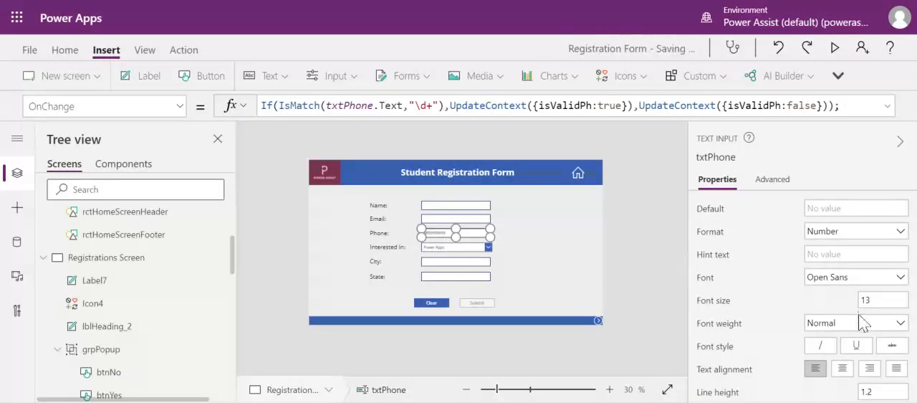
{"action": "scroll", "coordinate": [863, 320], "scroll_direction": "down", "scroll_amount": 2}
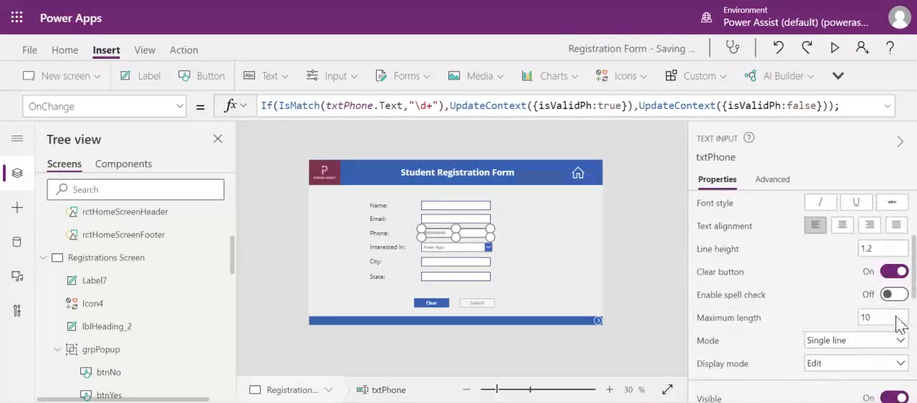
{"action": "left_click", "coordinate": [874, 316]}
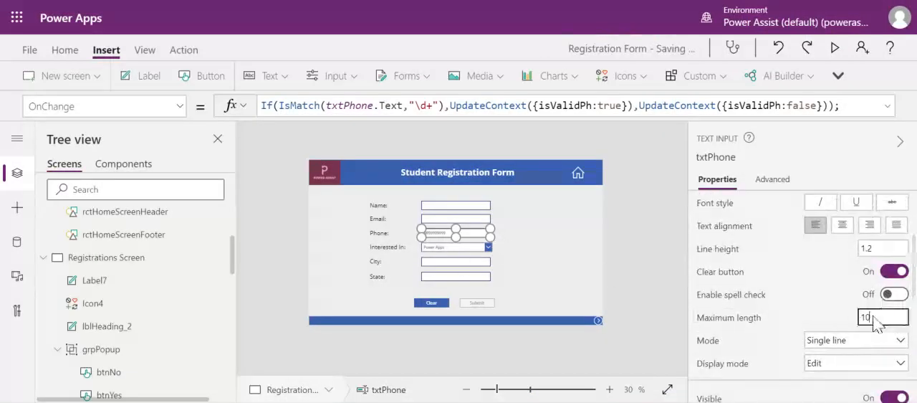
{"action": "left_click", "coordinate": [660, 250]}
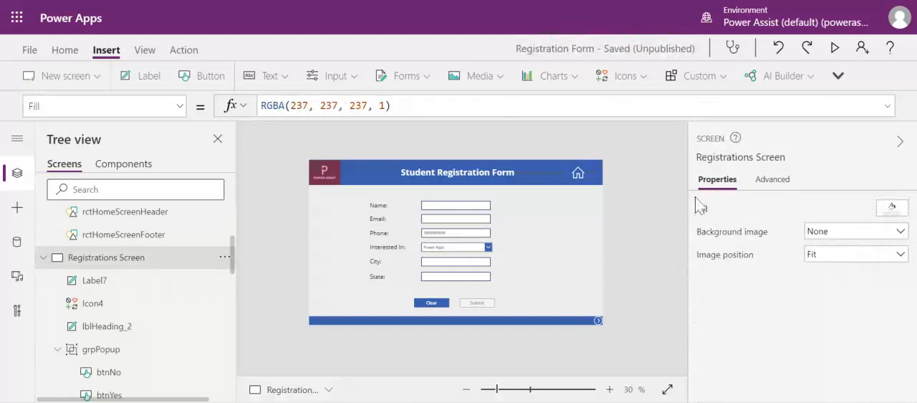
{"action": "left_click", "coordinate": [834, 49]}
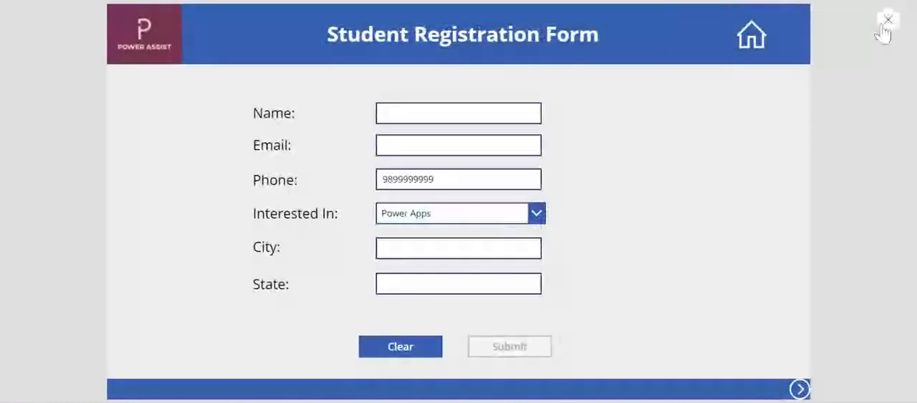
{"action": "left_click", "coordinate": [887, 21]}
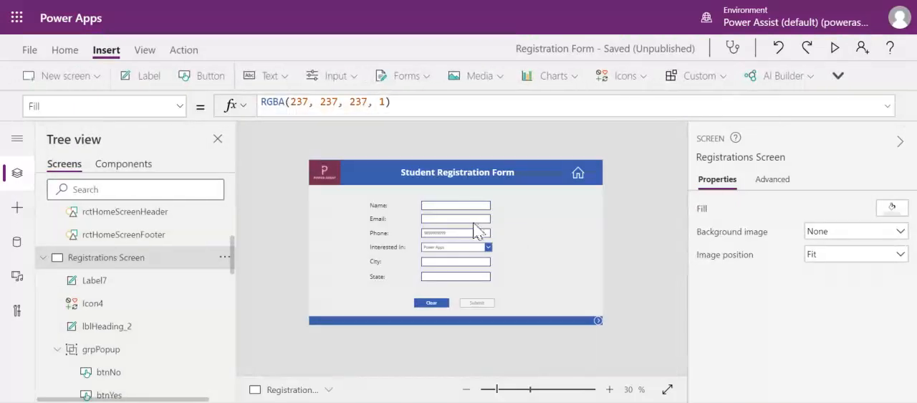
Step: Insert a new label and place it beside the Email field, sized to hold an error message
{"action": "left_click", "coordinate": [473, 222]}
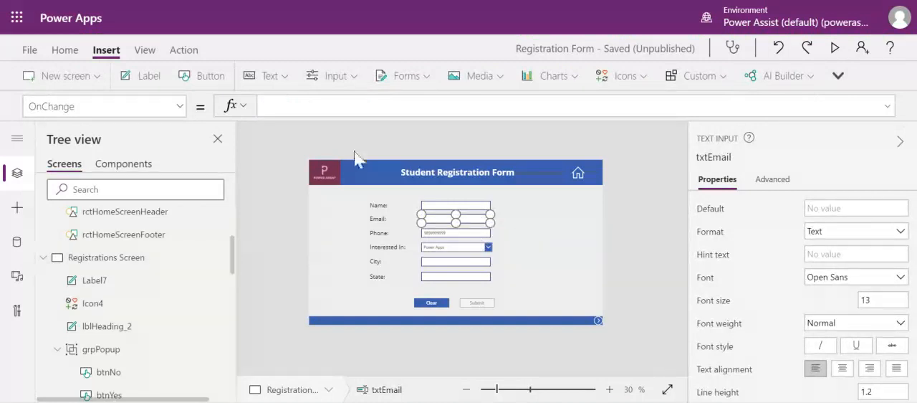
{"action": "left_click", "coordinate": [143, 81]}
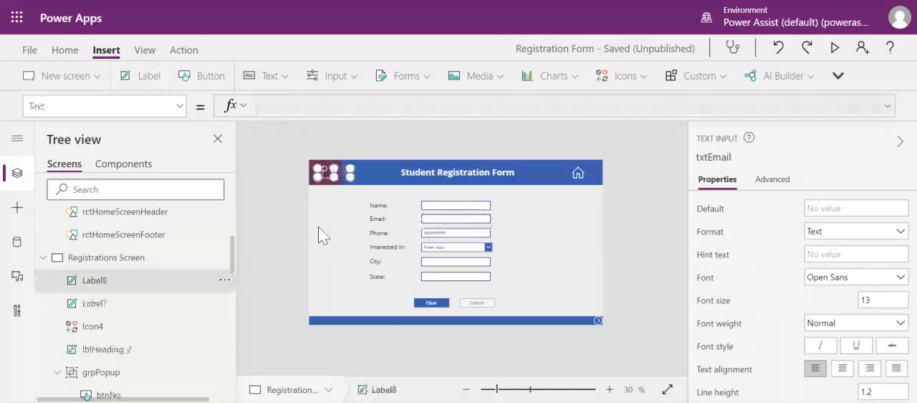
{"action": "left_click_drag", "start_coordinate": [340, 172], "coordinate": [594, 223]}
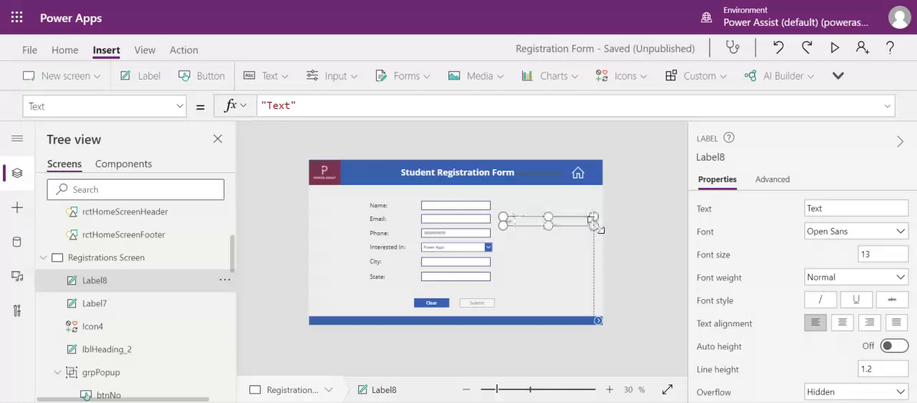
Step: Set the new label's text to "please enter a valid email address"
{"action": "left_click", "coordinate": [821, 208]}
{"action": "double_click", "coordinate": [821, 208]}
{"action": "type", "text": "please en"}
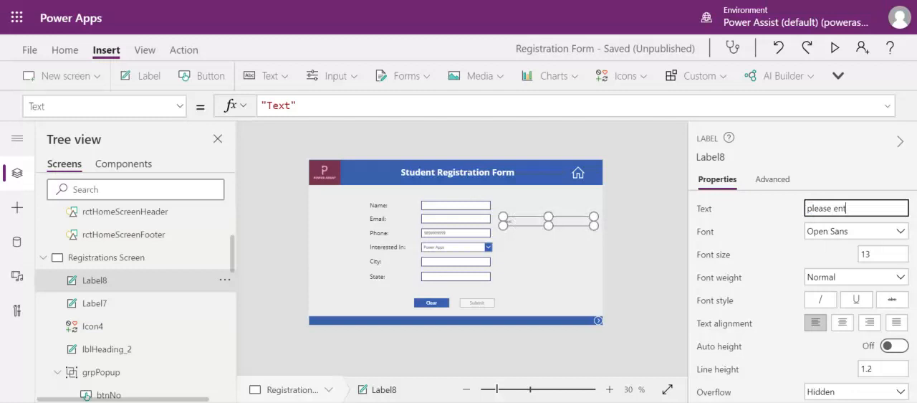
{"action": "type", "text": "ter a valid email address"}
{"action": "left_click", "coordinate": [786, 223]}
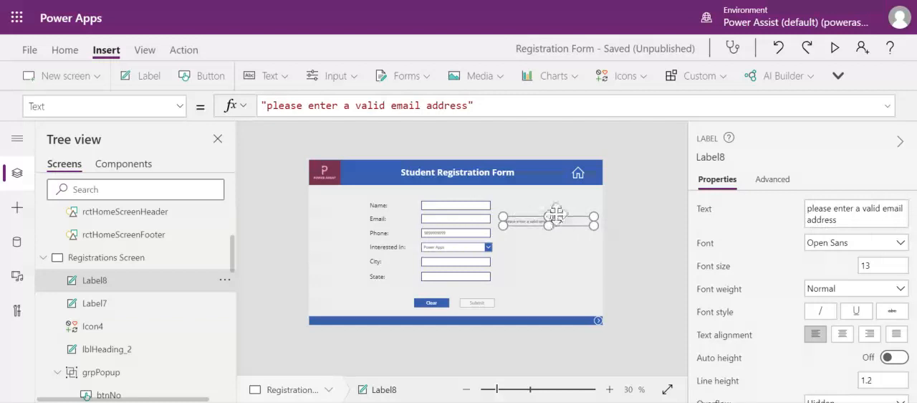
Step: Move the email error label closer to the Email field and make its text red
{"action": "left_click_drag", "start_coordinate": [558, 220], "coordinate": [551, 216]}
{"action": "scroll", "coordinate": [804, 341], "scroll_direction": "down", "scroll_amount": 5}
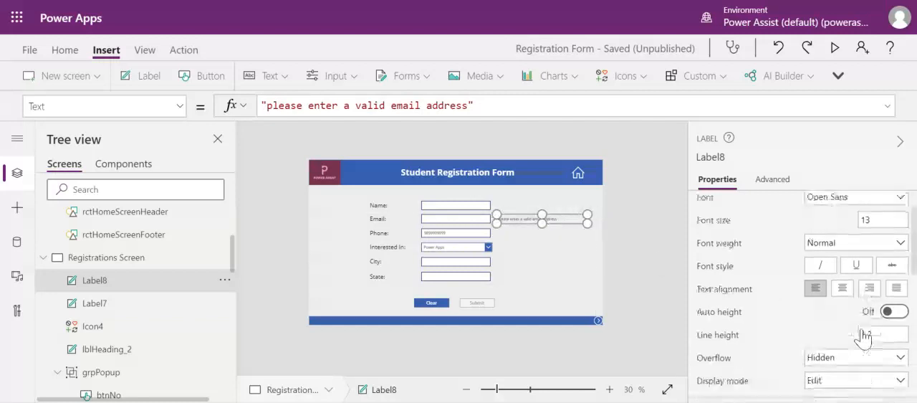
{"action": "left_click", "coordinate": [855, 354]}
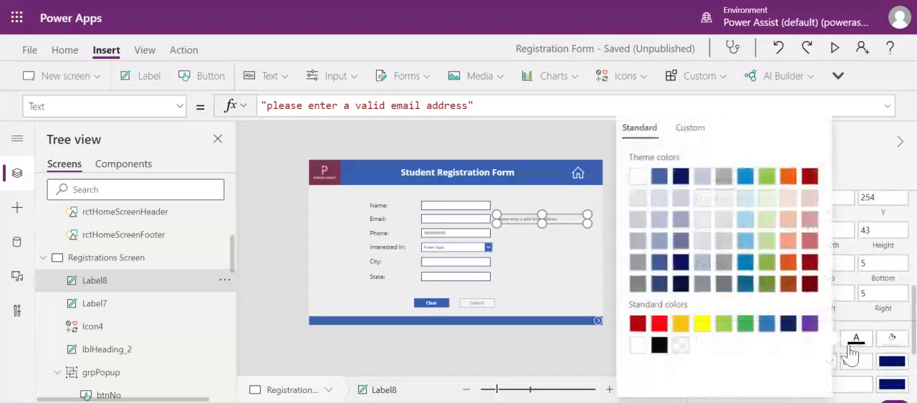
{"action": "left_click", "coordinate": [660, 326]}
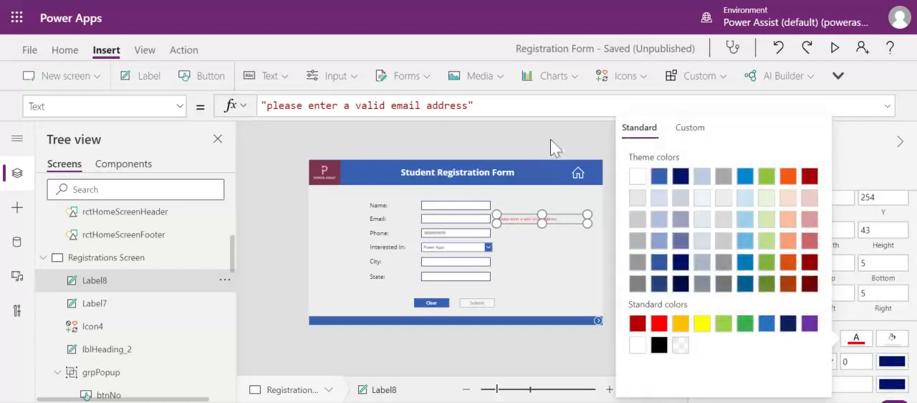
{"action": "left_click", "coordinate": [550, 139]}
Step: Begin the Email field's OnChange formula with If(IsMatch(txtEmail.Text,Email), using the Phone field's formula as reference
{"action": "left_click", "coordinate": [452, 220]}
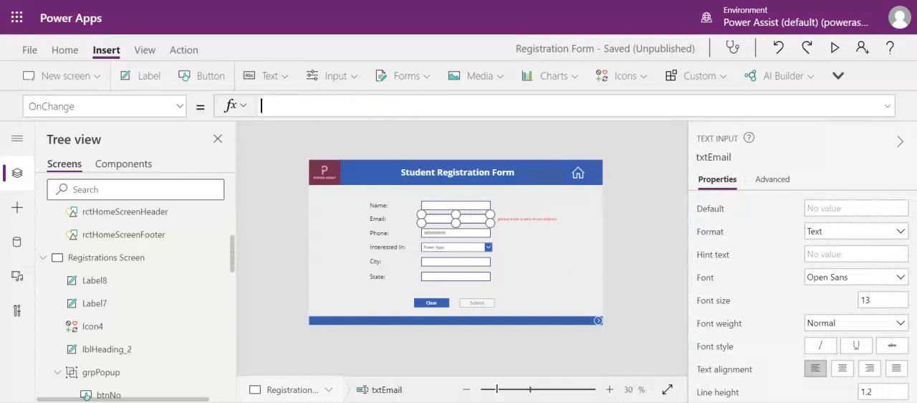
{"action": "left_click", "coordinate": [448, 235]}
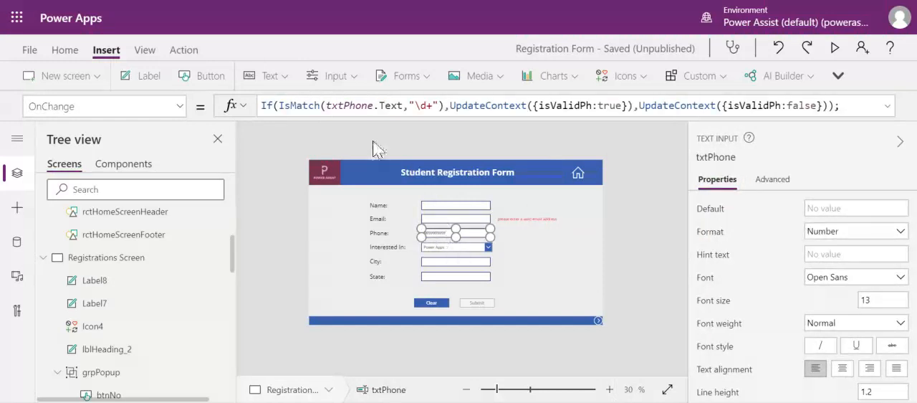
{"action": "left_click", "coordinate": [453, 219]}
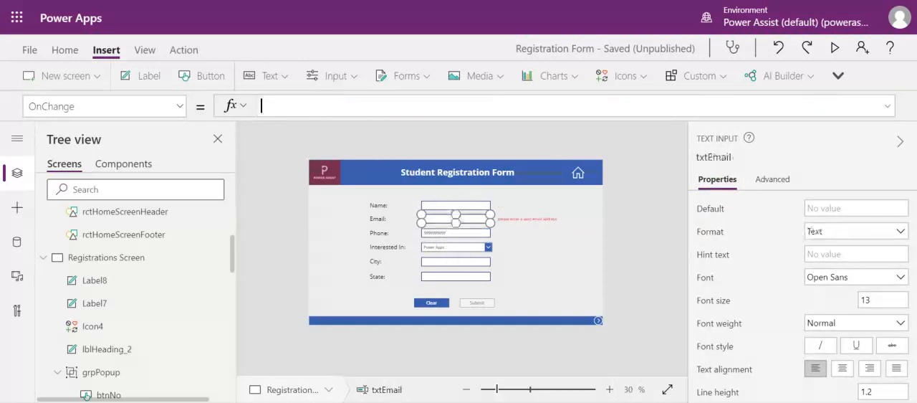
{"action": "type", "text": "If(IsMat"}
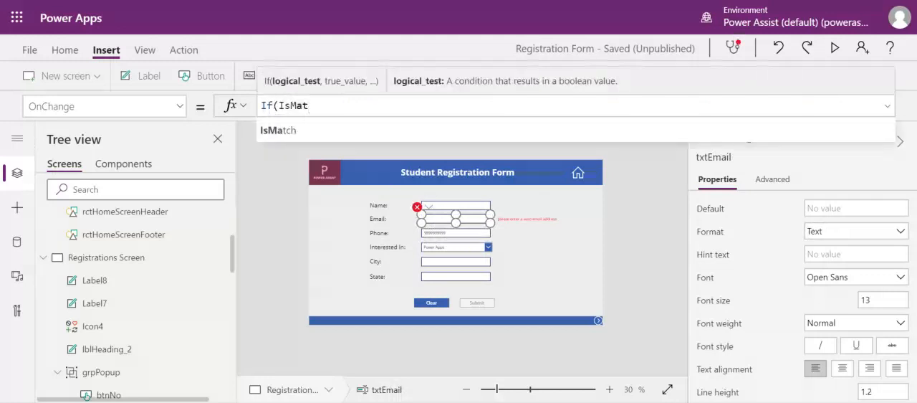
{"action": "left_click", "coordinate": [336, 131]}
{"action": "type", "text": "txtEma"}
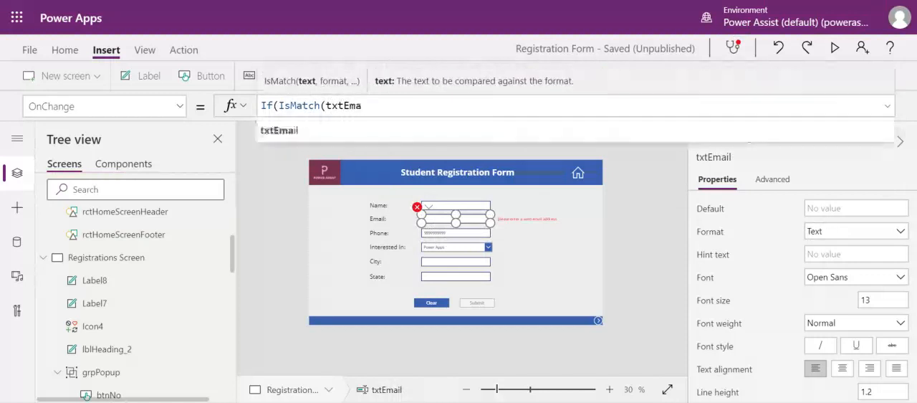
{"action": "left_click", "coordinate": [356, 124]}
{"action": "type", "text": ".Text,"}
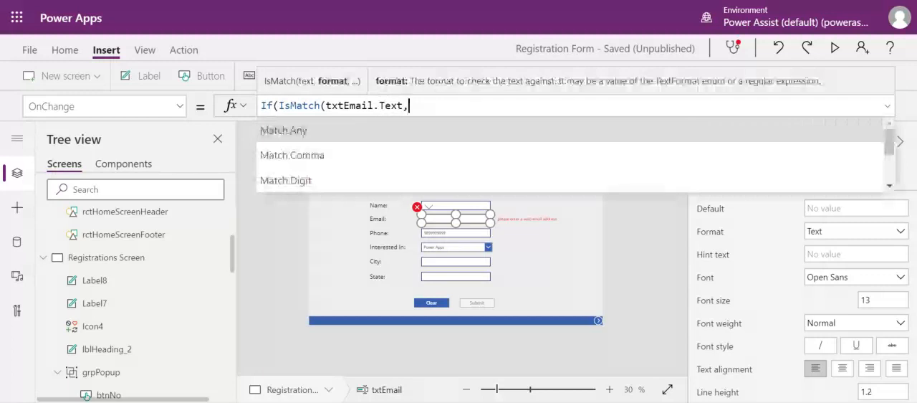
{"action": "type", "text": "Email"}
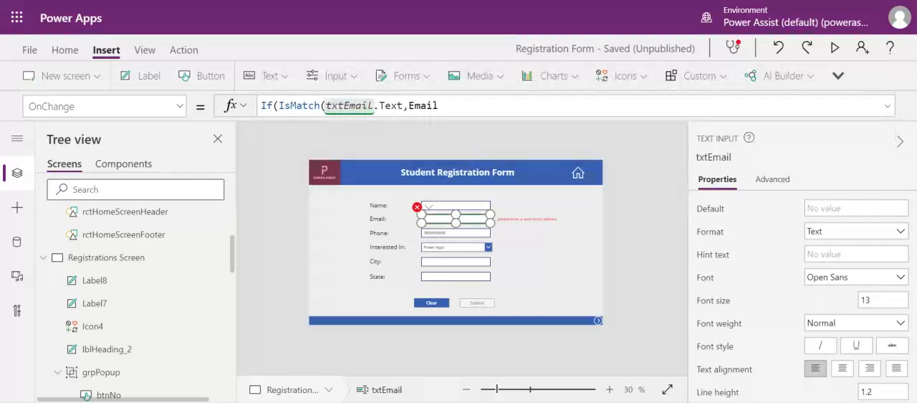
{"action": "left_click", "coordinate": [358, 126]}
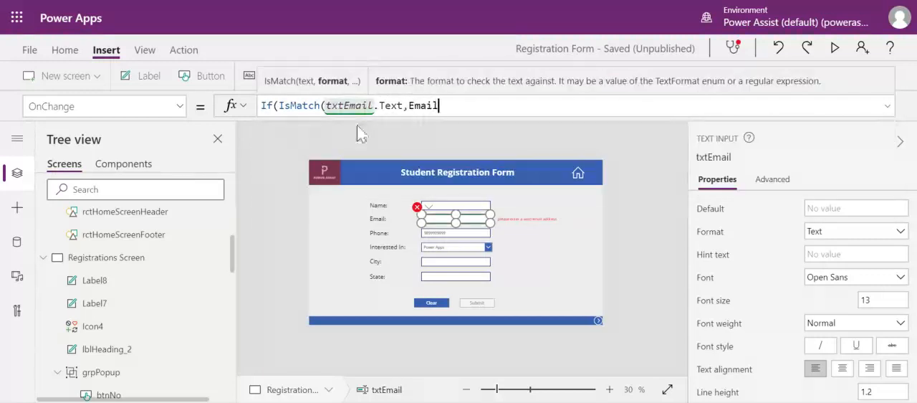
{"action": "type", "text": ")"}
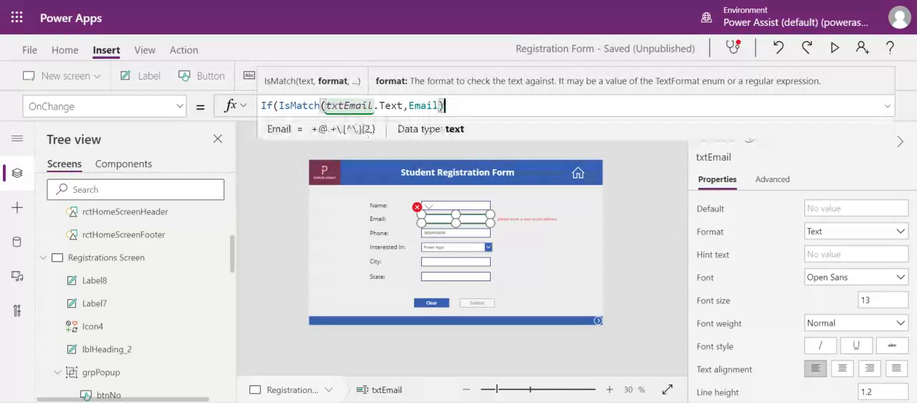
{"action": "type", "text": ","}
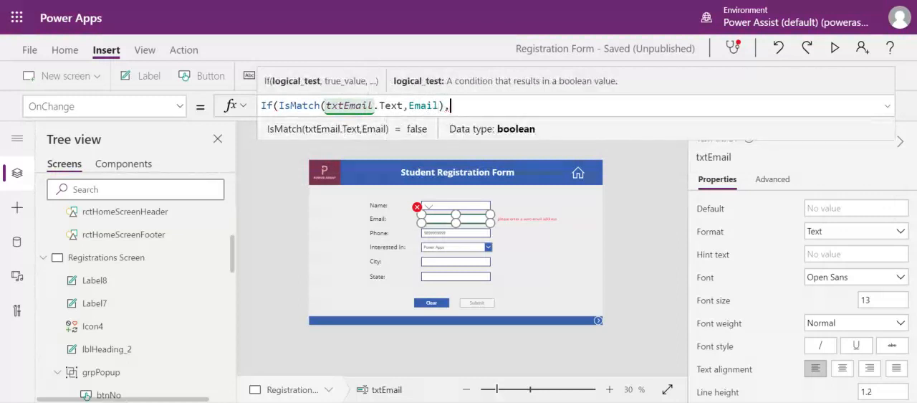
Step: Copy the two UpdateContext branches from the Phone field's OnChange formula into the Email field's formula and close the If
{"action": "left_click", "coordinate": [459, 233]}
{"action": "left_click_drag", "start_coordinate": [449, 105], "coordinate": [830, 105]}
{"action": "left_click", "coordinate": [441, 226]}
{"action": "left_click", "coordinate": [439, 220]}
{"action": "left_click", "coordinate": [824, 105]}
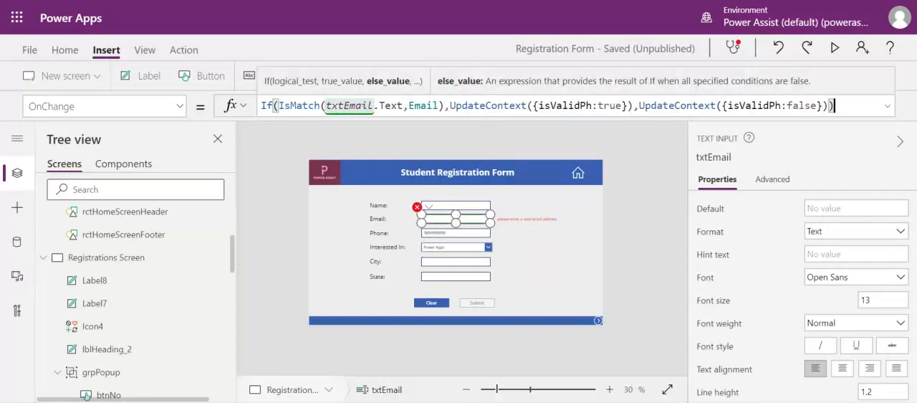
{"action": "type", "text": ")"}
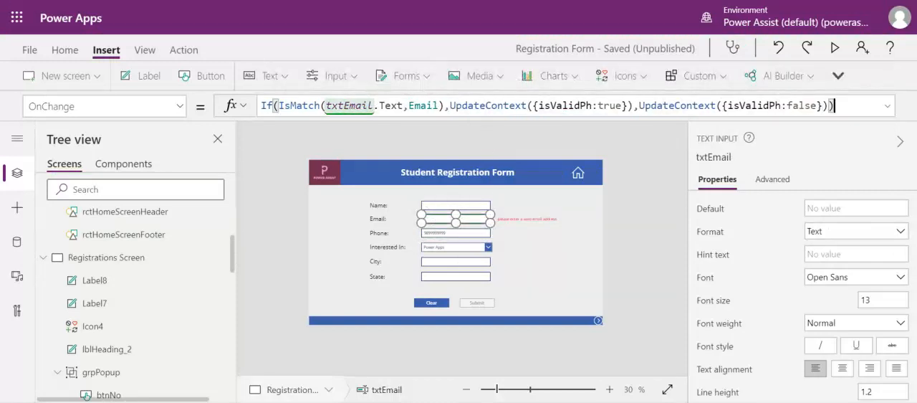
Step: Rename the variable isValidPh to isValidEmail in both UpdateContext calls of the Email field's OnChange formula
{"action": "left_click", "coordinate": [595, 105]}
{"action": "key", "text": "BackSpace"}
{"action": "key", "text": "BackSpace"}
{"action": "type", "text": "Email"}
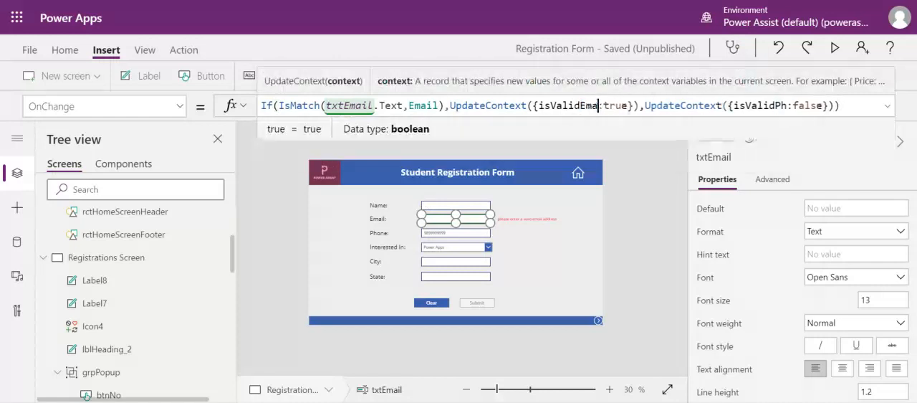
{"action": "left_click", "coordinate": [796, 105]}
{"action": "key", "text": "BackSpace"}
{"action": "key", "text": "BackSpace"}
{"action": "type", "text": "Email"}
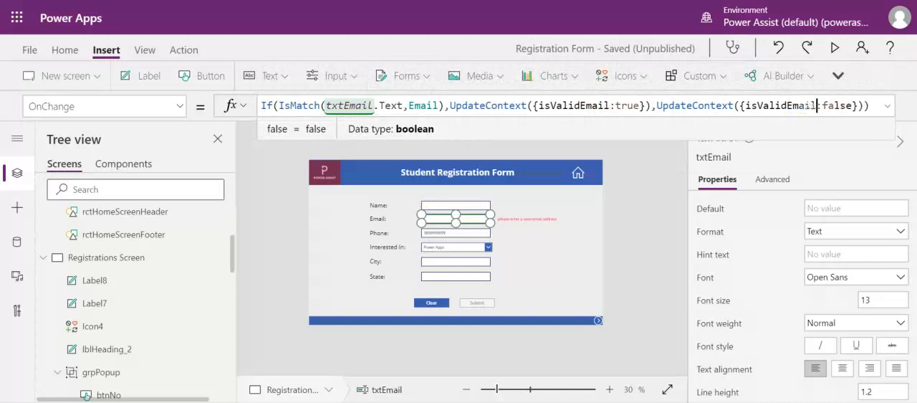
{"action": "left_click", "coordinate": [869, 106]}
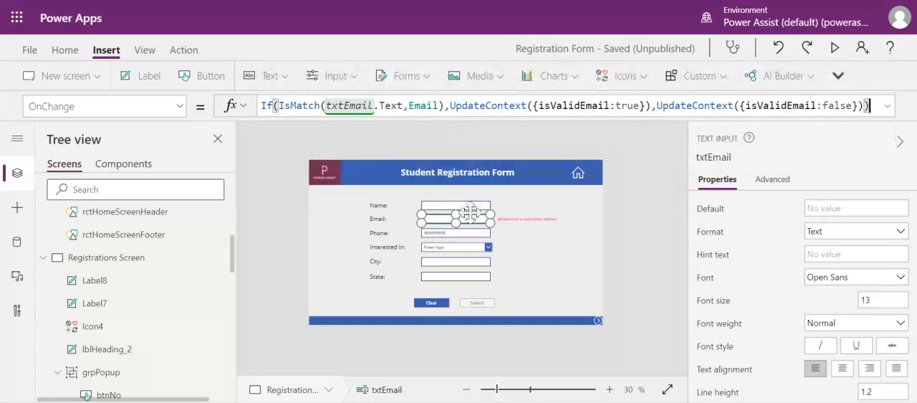
Step: Set the email error label's Visible property to !isValidEmail, copying the variable name from the Email field's formula
{"action": "double_click", "coordinate": [573, 105]}
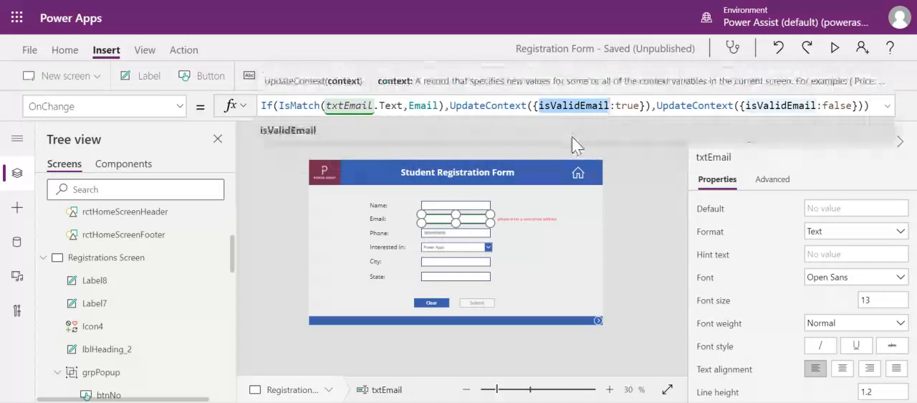
{"action": "left_click", "coordinate": [548, 218]}
{"action": "left_click", "coordinate": [545, 218]}
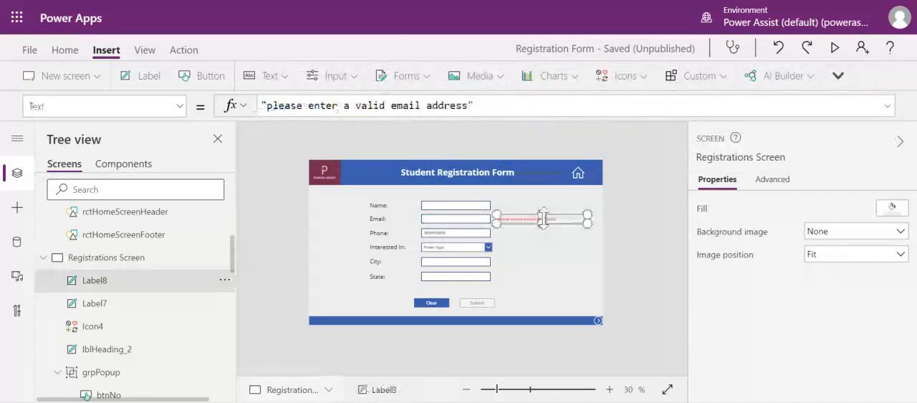
{"action": "left_click", "coordinate": [179, 106]}
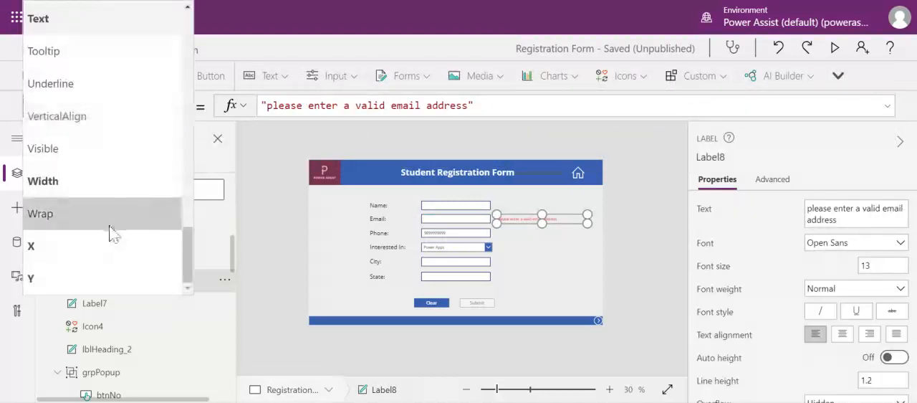
{"action": "left_click", "coordinate": [115, 152]}
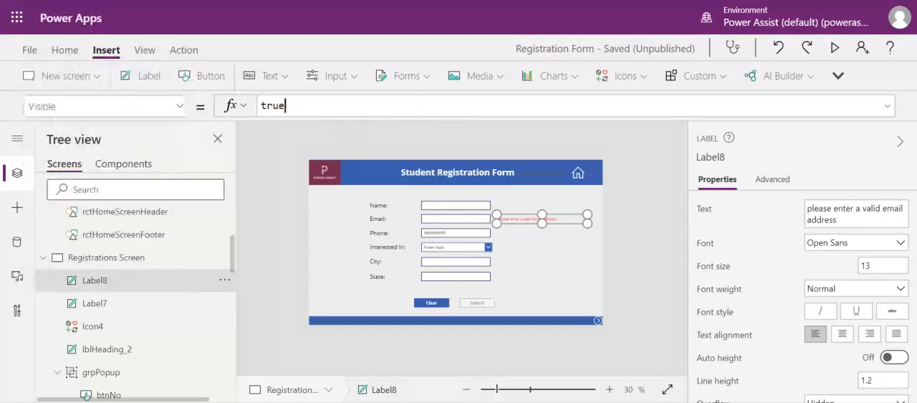
{"action": "double_click", "coordinate": [286, 105]}
{"action": "type", "text": "!isValidEmail"}
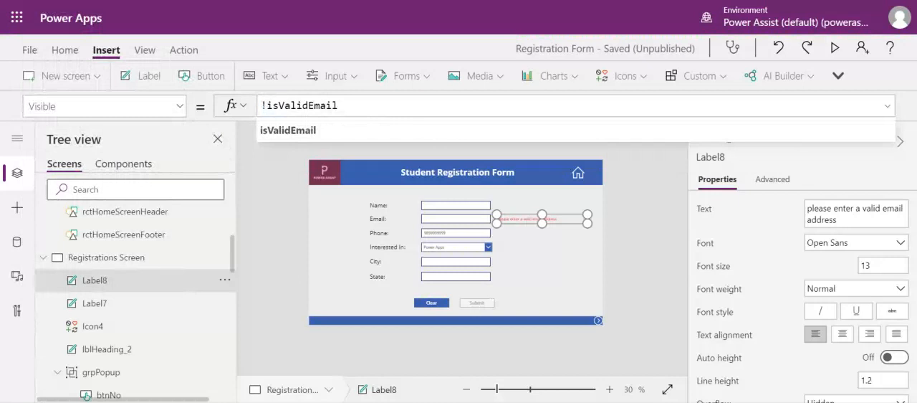
{"action": "left_click", "coordinate": [626, 228]}
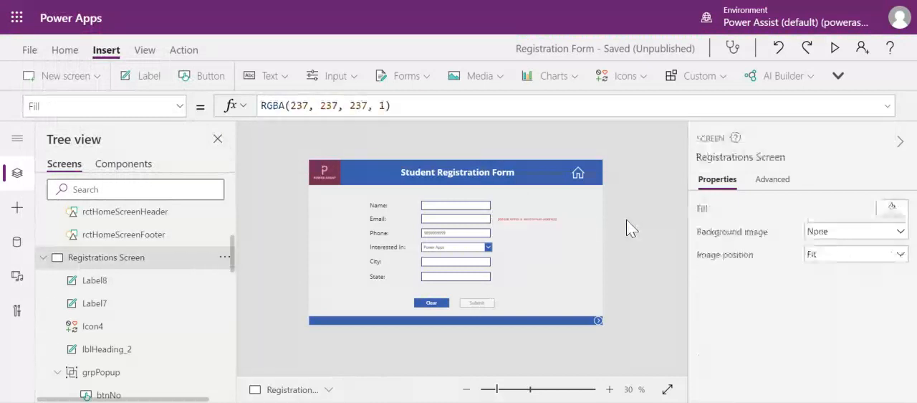
Step: Preview the form and test the email check with a complete address and with one whose .com ending is cut to .c
{"action": "left_click", "coordinate": [833, 50]}
{"action": "left_click", "coordinate": [433, 149]}
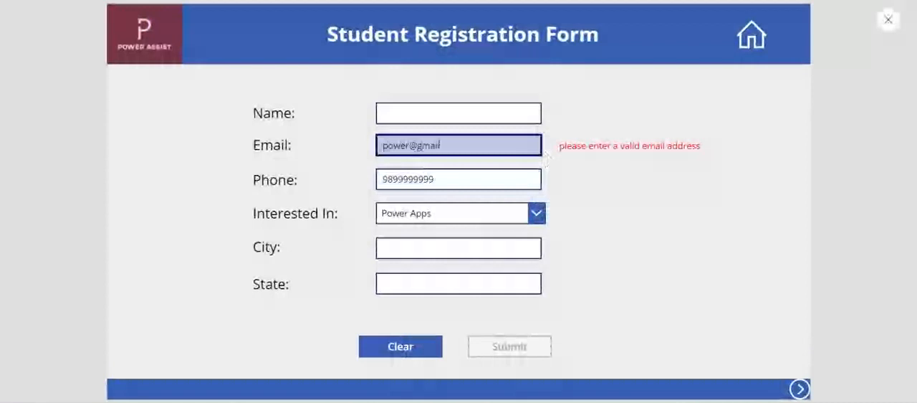
{"action": "left_click", "coordinate": [669, 214]}
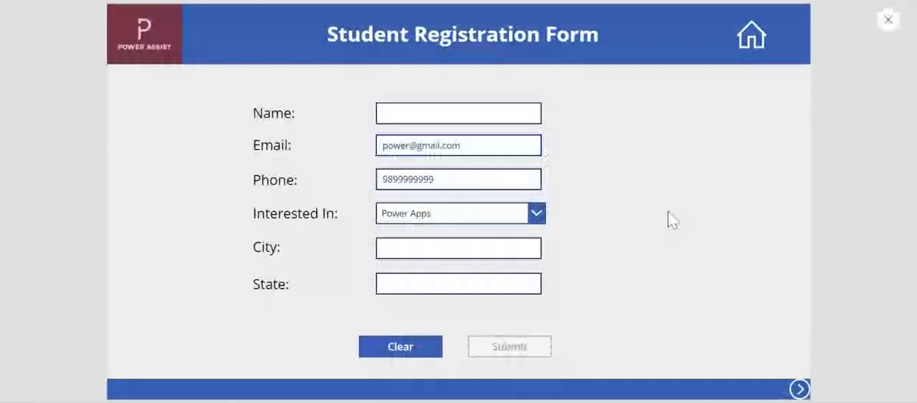
{"action": "left_click", "coordinate": [500, 151]}
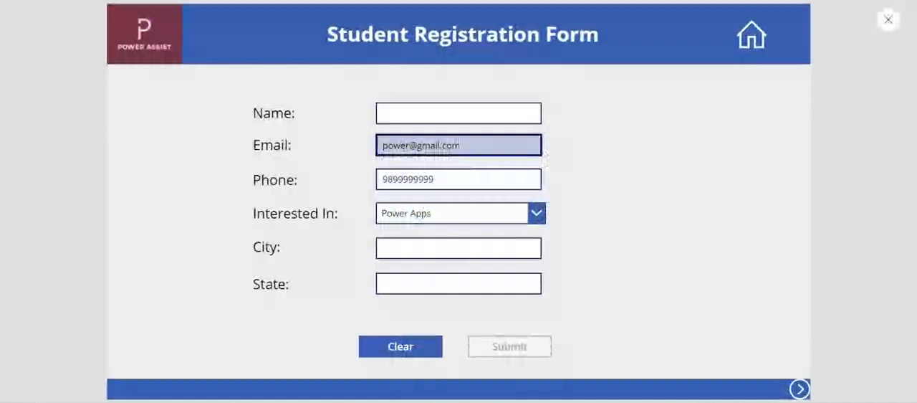
{"action": "key", "text": "BackSpace"}
{"action": "key", "text": "BackSpace"}
{"action": "left_click", "coordinate": [631, 203]}
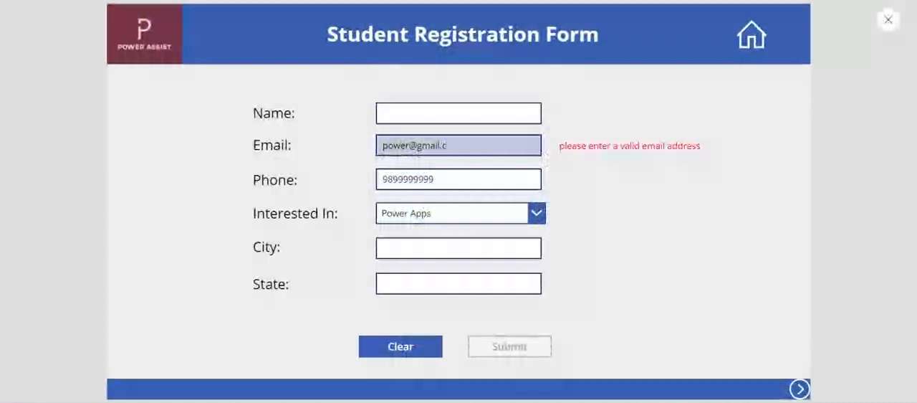
{"action": "left_click", "coordinate": [889, 21]}
Step: Review the IsMatch function and its txtEmail.Text and Email arguments in the Email field's OnChange formula
{"action": "left_click", "coordinate": [456, 219]}
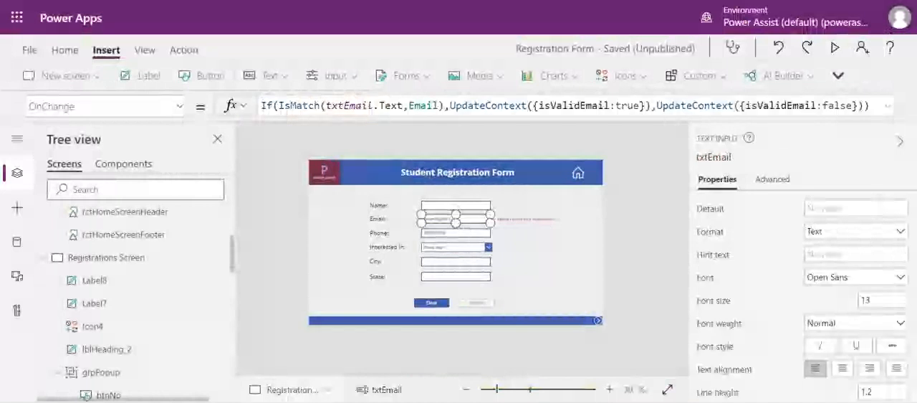
{"action": "left_click_drag", "start_coordinate": [326, 105], "coordinate": [440, 105]}
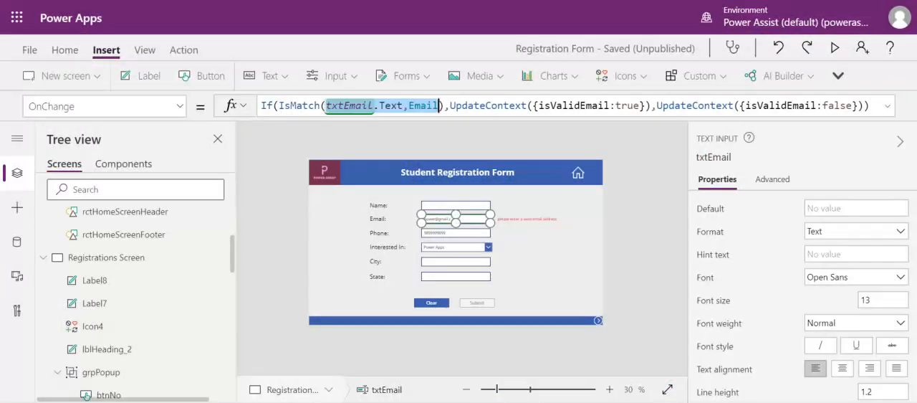
{"action": "left_click_drag", "start_coordinate": [280, 105], "coordinate": [304, 105]}
{"action": "left_click", "coordinate": [370, 105]}
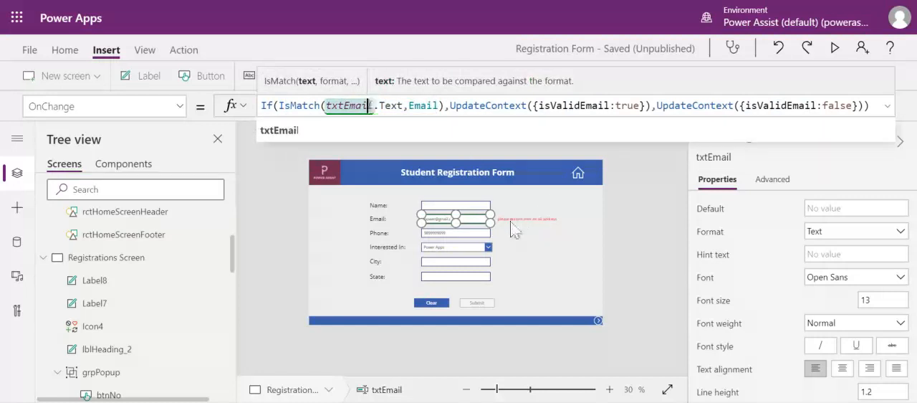
{"action": "left_click", "coordinate": [628, 221]}
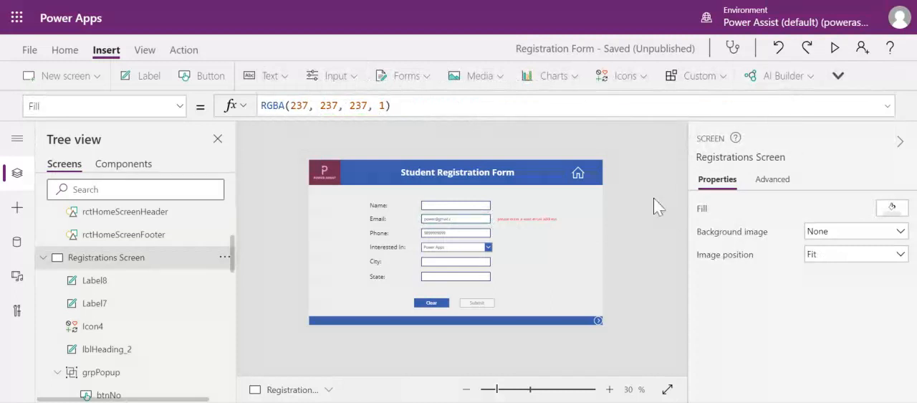
Step: Preview the form and enter Power Assist as the name to check the Submit button while the email is still invalid
{"action": "left_click", "coordinate": [490, 303]}
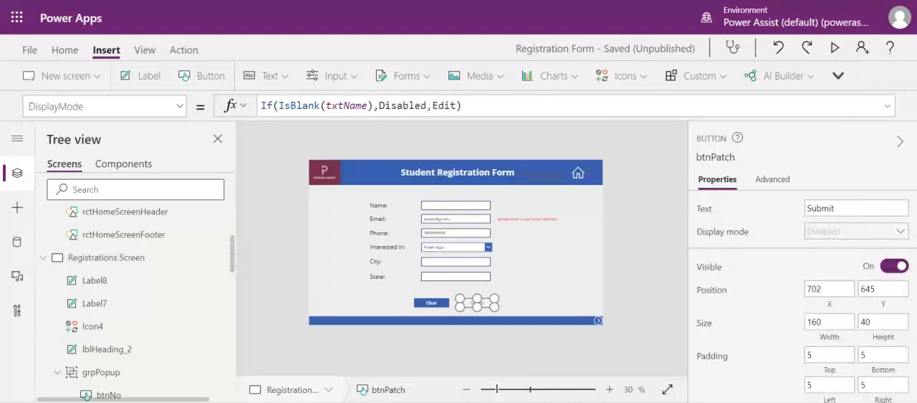
{"action": "left_click", "coordinate": [835, 50]}
{"action": "left_click", "coordinate": [459, 113]}
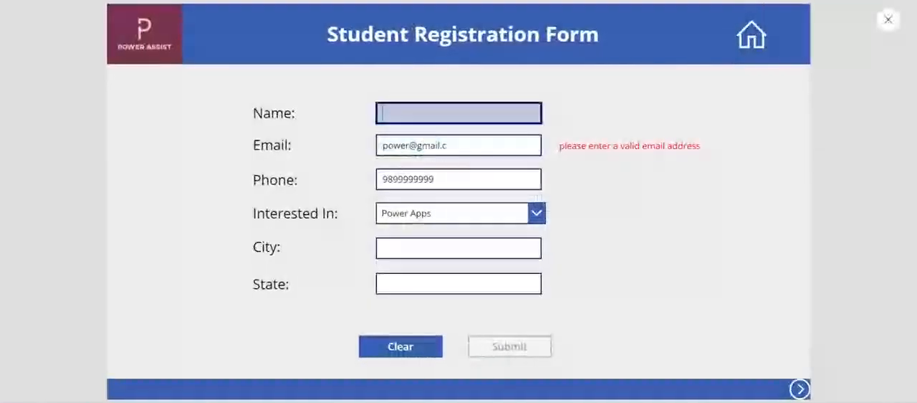
{"action": "type", "text": "Sai"}
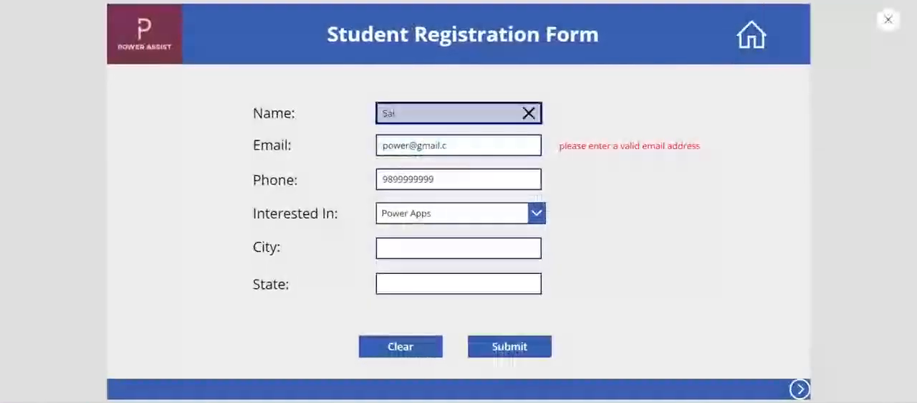
{"action": "key", "text": "BackSpace"}
{"action": "type", "text": "Power Assist"}
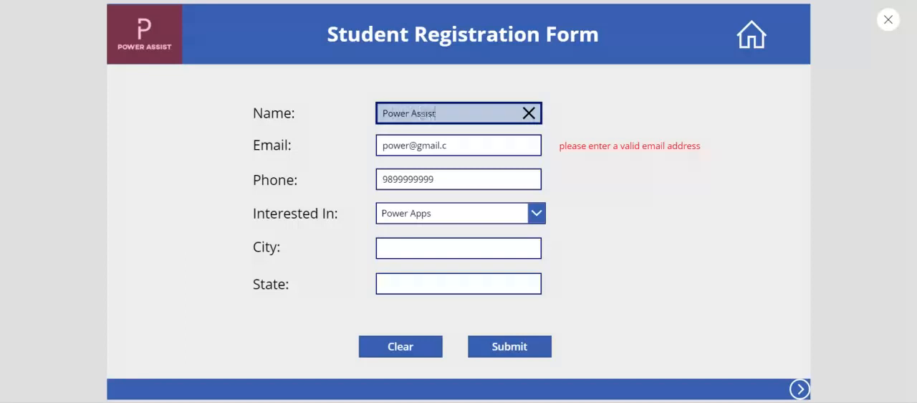
{"action": "left_click", "coordinate": [597, 240]}
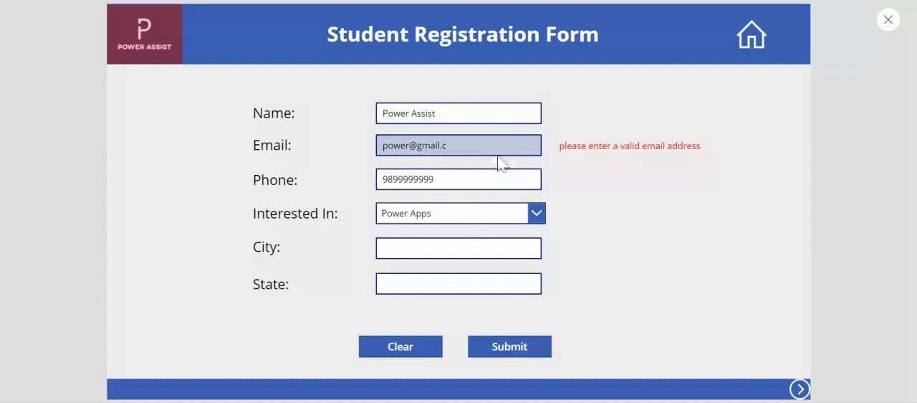
{"action": "left_click", "coordinate": [888, 20]}
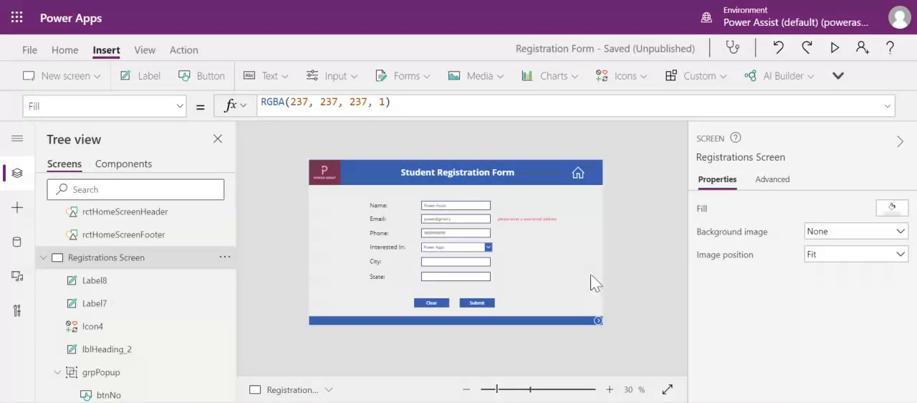
Step: Extend the condition in the Submit button's DisplayMode formula with || !isValidEmail after IsBlank(txtName)
{"action": "left_click", "coordinate": [490, 304]}
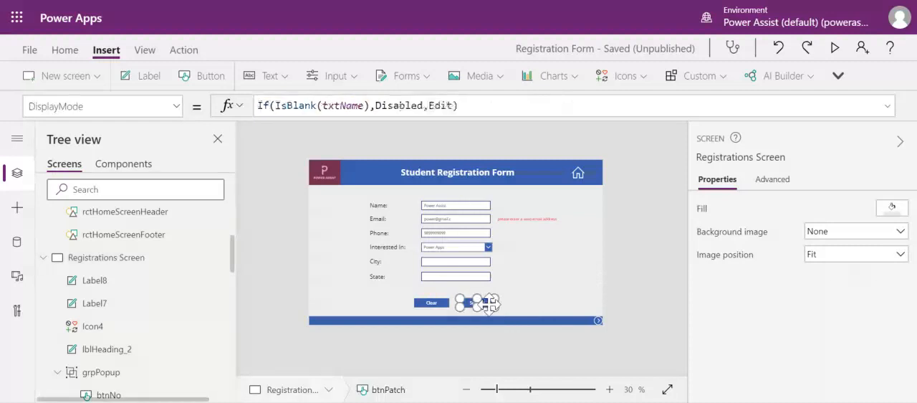
{"action": "left_click", "coordinate": [370, 106]}
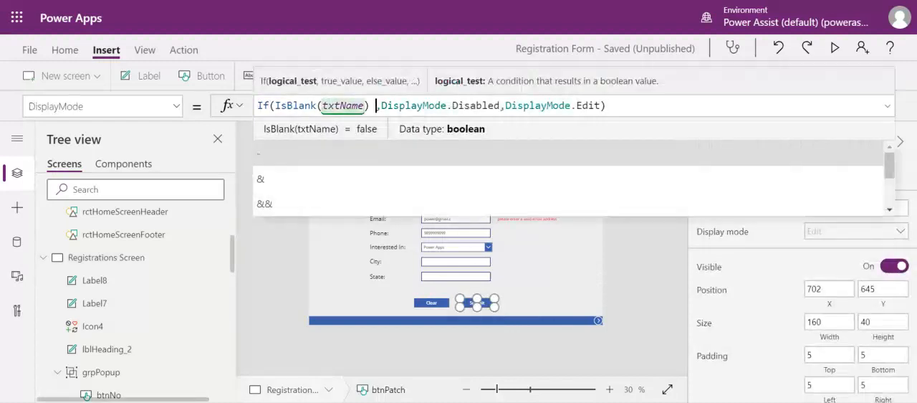
{"action": "type", "text": "||"}
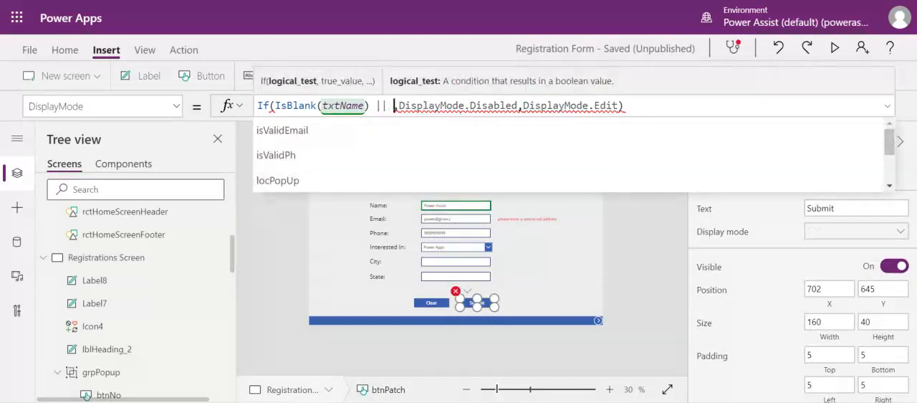
{"action": "left_click", "coordinate": [347, 129]}
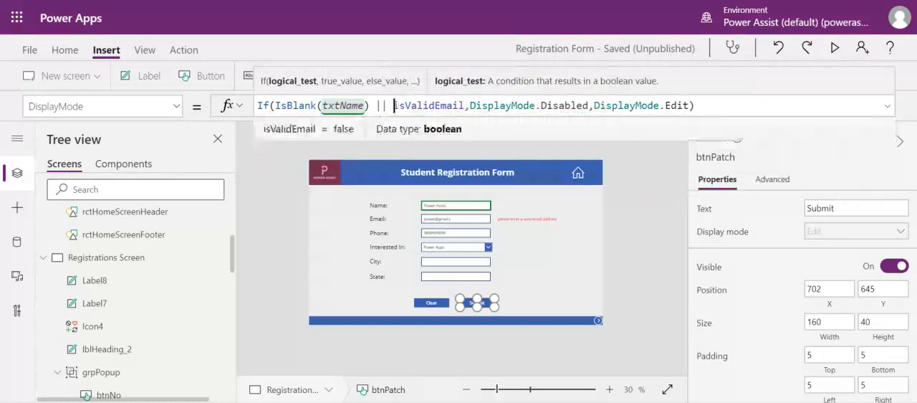
{"action": "type", "text": "!"}
Step: Add || !isValidPh after !isValidEmail in the Submit button's DisplayMode condition
{"action": "left_click", "coordinate": [472, 106]}
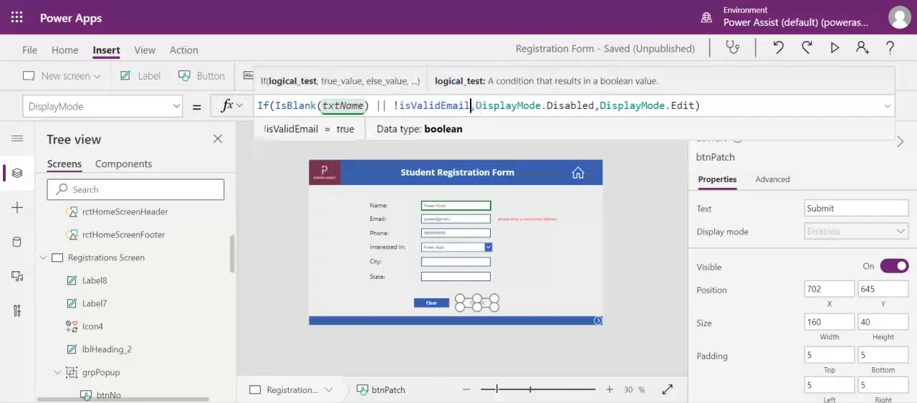
{"action": "type", "text": "||"}
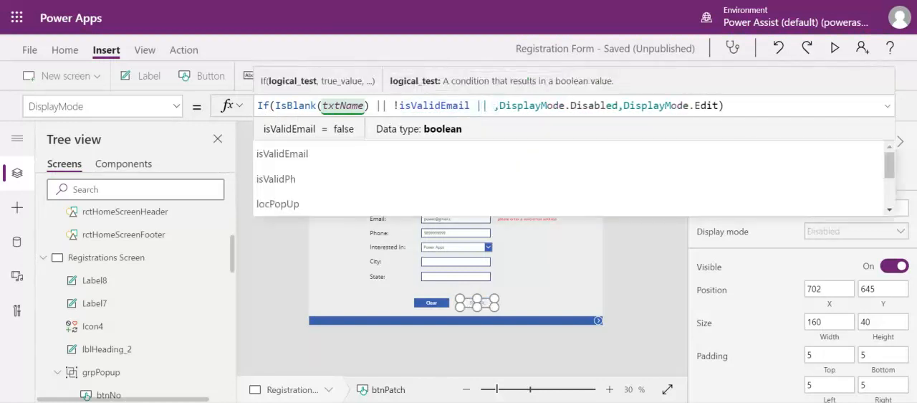
{"action": "left_click", "coordinate": [428, 159]}
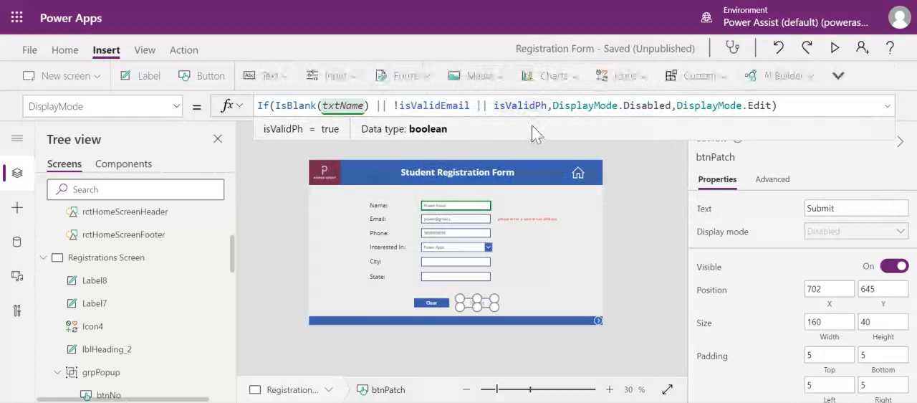
{"action": "type", "text": "!"}
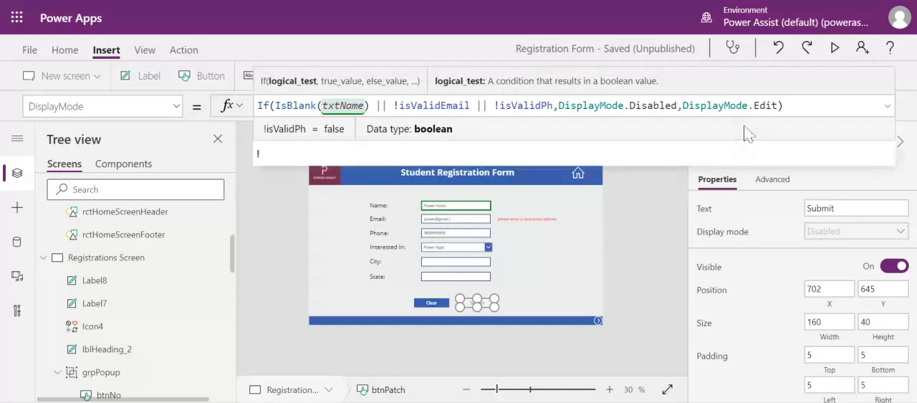
Step: Preview the form and complete the email's ending to .com to test the Submit button with a valid address
{"action": "left_click", "coordinate": [834, 48]}
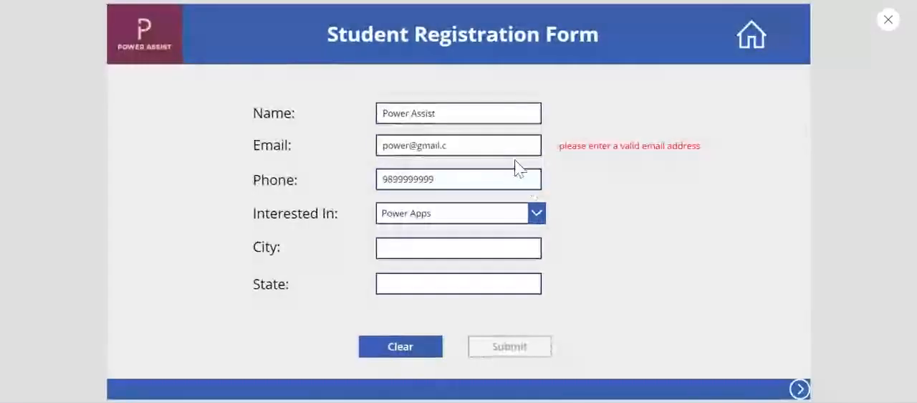
{"action": "left_click", "coordinate": [451, 146]}
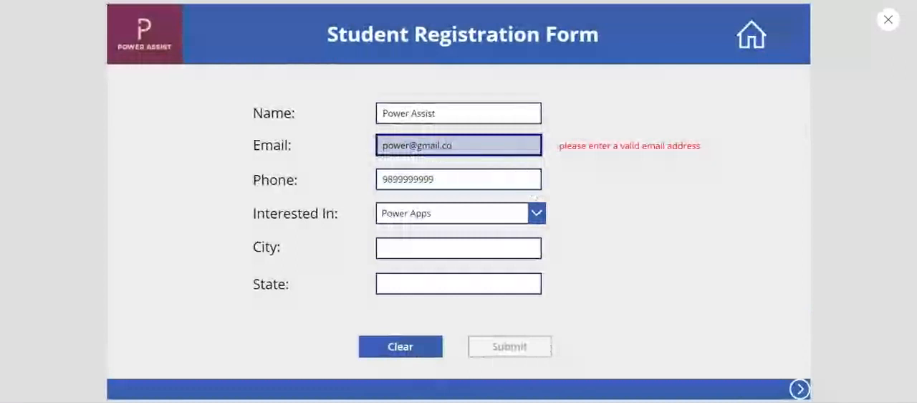
{"action": "type", "text": "om"}
{"action": "left_click", "coordinate": [633, 220]}
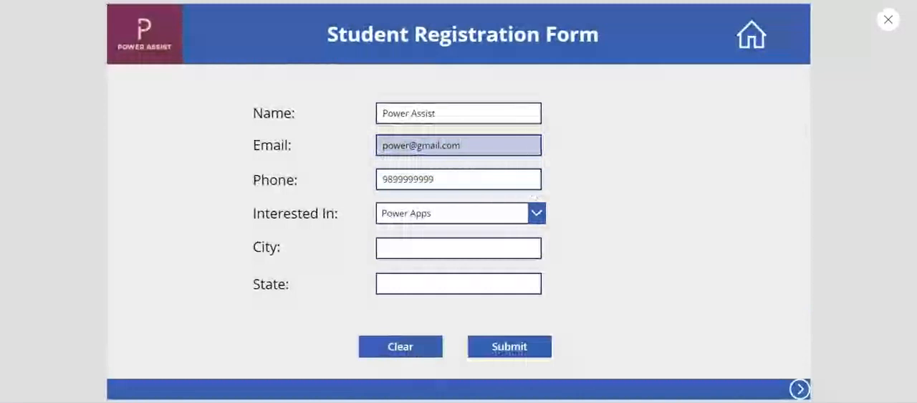
Step: Remove com from the email address to retest the Submit button, restore it, and close the preview
{"action": "left_click_drag", "start_coordinate": [462, 146], "coordinate": [452, 146]}
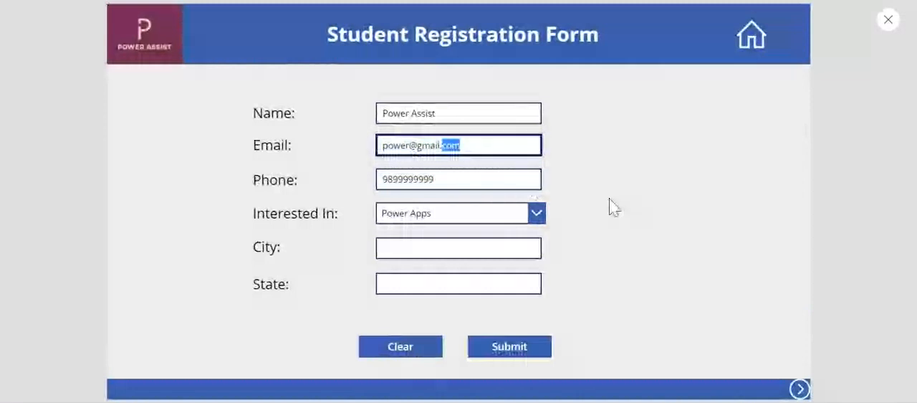
{"action": "key", "text": "BackSpace"}
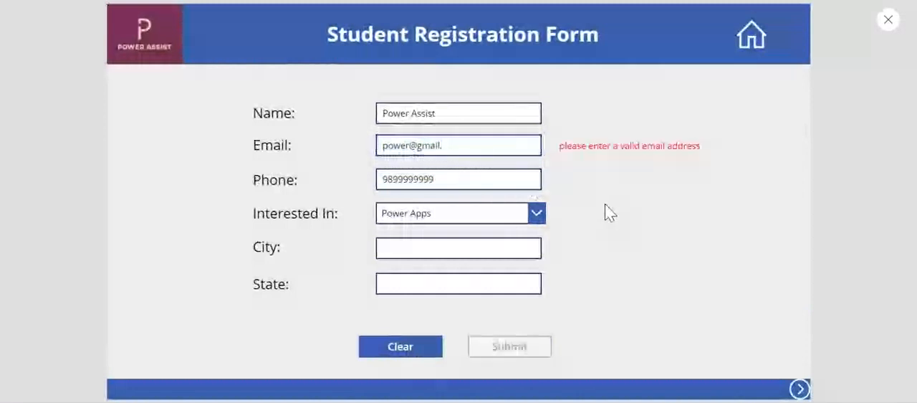
{"action": "left_click", "coordinate": [446, 145]}
{"action": "type", "text": "com"}
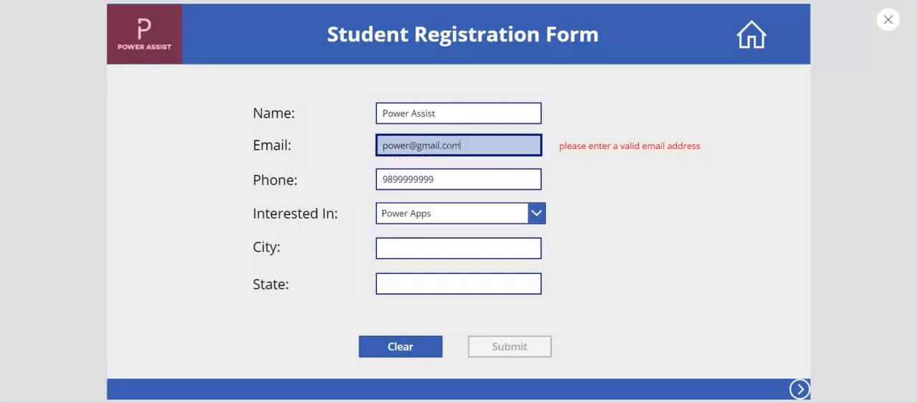
{"action": "left_click", "coordinate": [608, 229]}
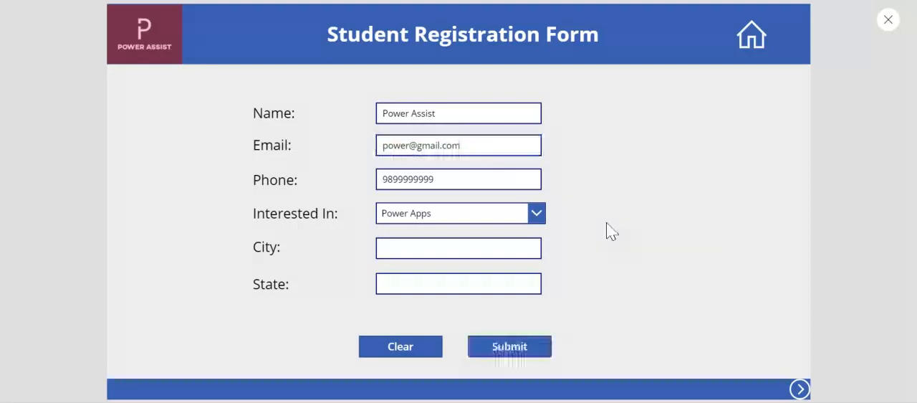
{"action": "left_click", "coordinate": [889, 28]}
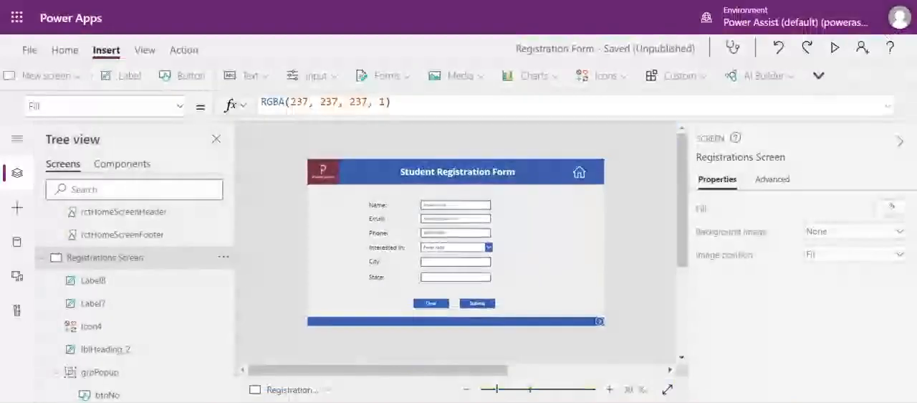
Step: Inspect the OnChange formulas of the Name and Email fields
{"action": "left_click", "coordinate": [475, 207]}
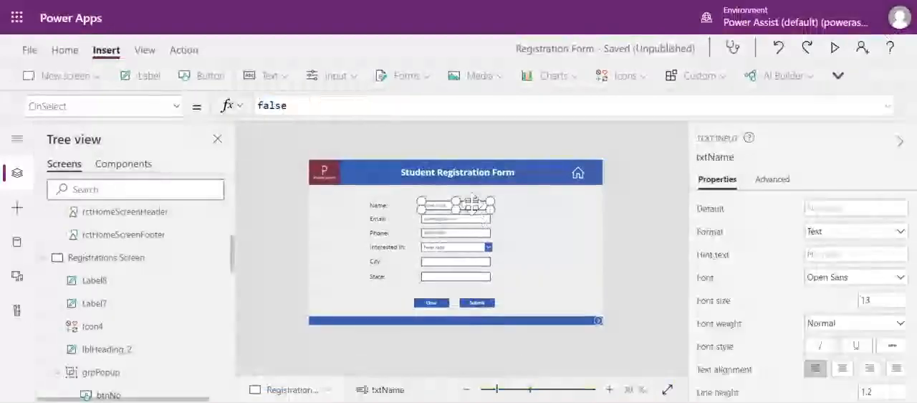
{"action": "left_click", "coordinate": [184, 50]}
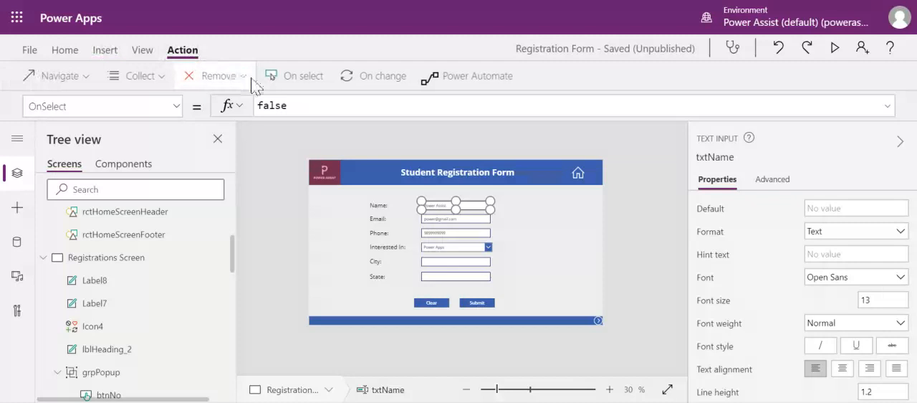
{"action": "left_click", "coordinate": [367, 84]}
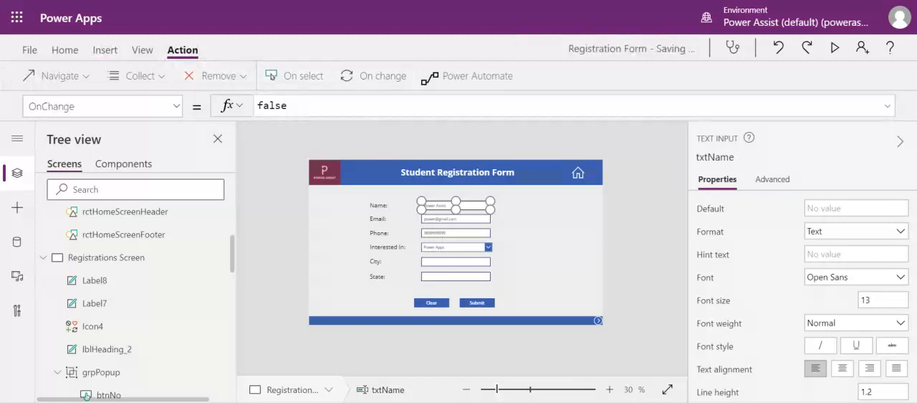
{"action": "left_click", "coordinate": [465, 220]}
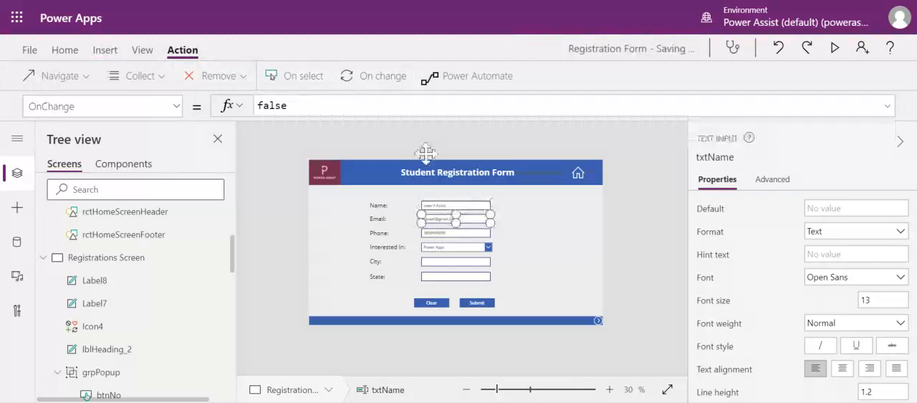
{"action": "left_click", "coordinate": [362, 79]}
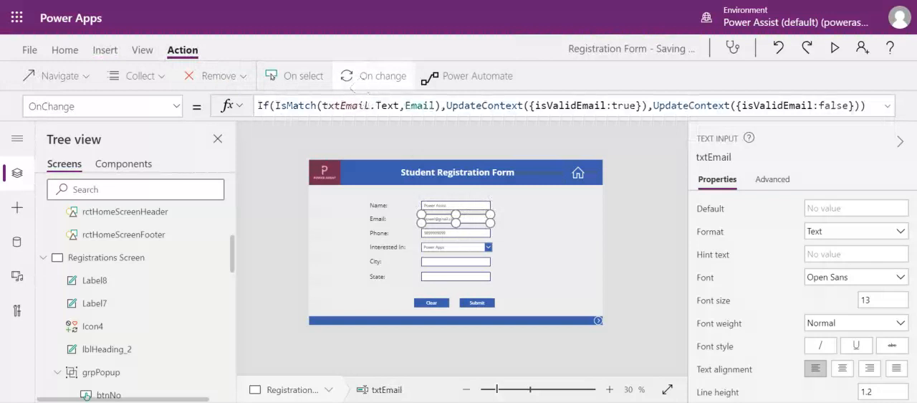
Step: Compare the action events of the Interested In drop-down with those of a temporarily inserted check box, and delete the check box
{"action": "left_click", "coordinate": [454, 247]}
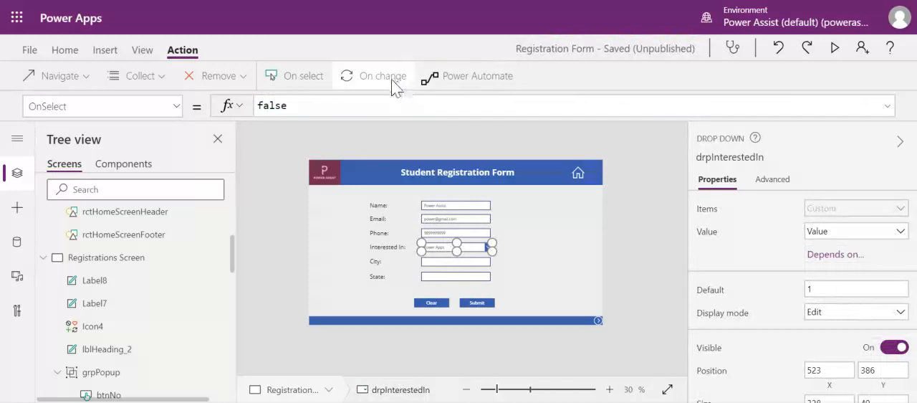
{"action": "left_click", "coordinate": [105, 51]}
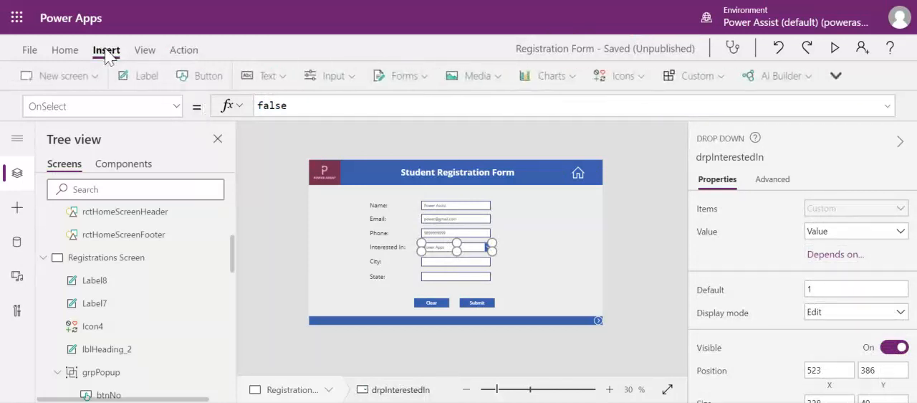
{"action": "left_click", "coordinate": [335, 83]}
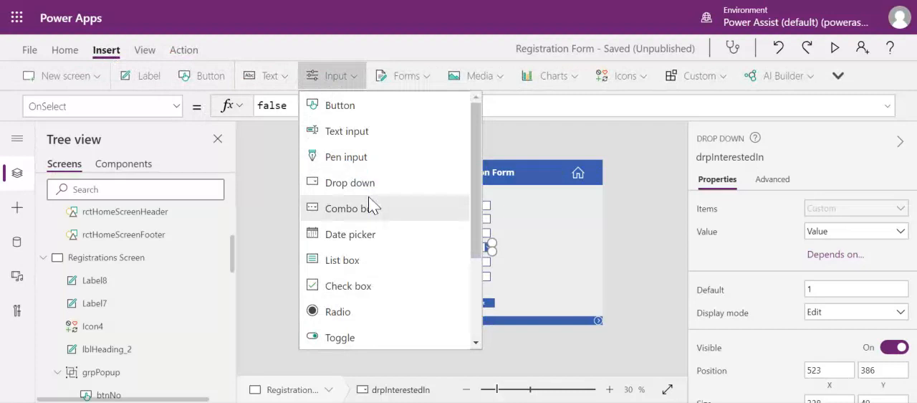
{"action": "left_click", "coordinate": [367, 290]}
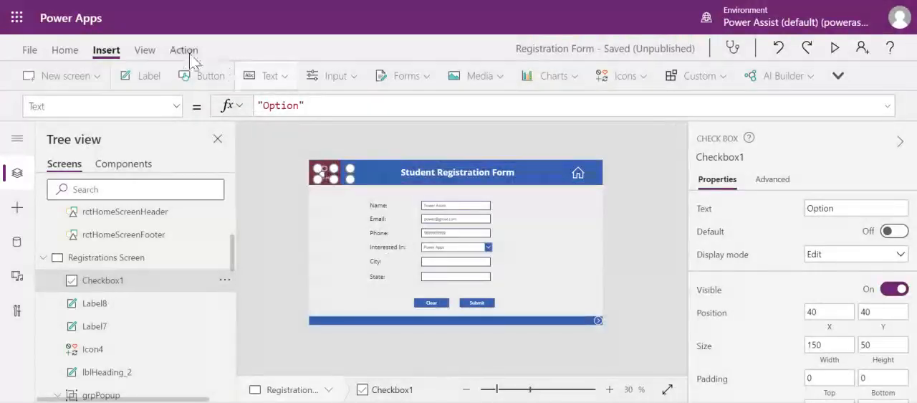
{"action": "left_click", "coordinate": [184, 51]}
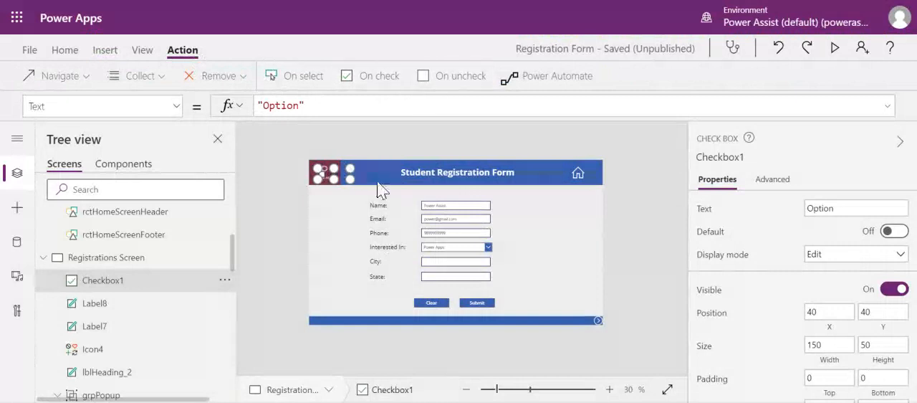
{"action": "key", "text": "Delete"}
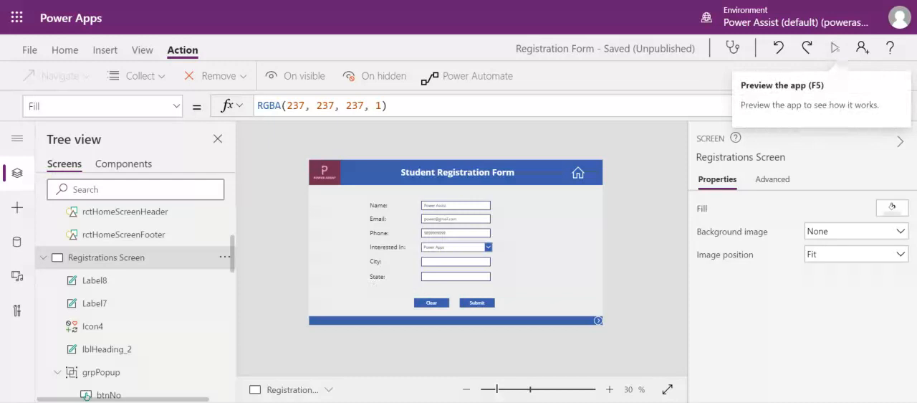
Step: Preview the registration form, continue to the Thank You Screen, and close the preview
{"action": "left_click", "coordinate": [835, 49]}
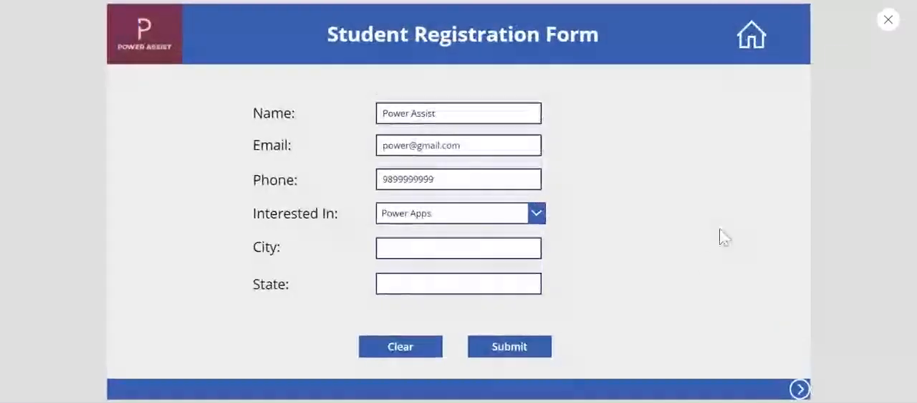
{"action": "left_click", "coordinate": [799, 389]}
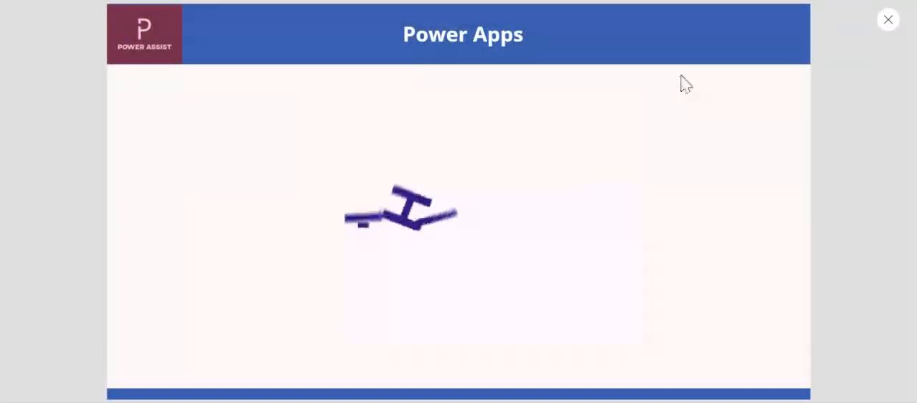
{"action": "left_click", "coordinate": [887, 20]}
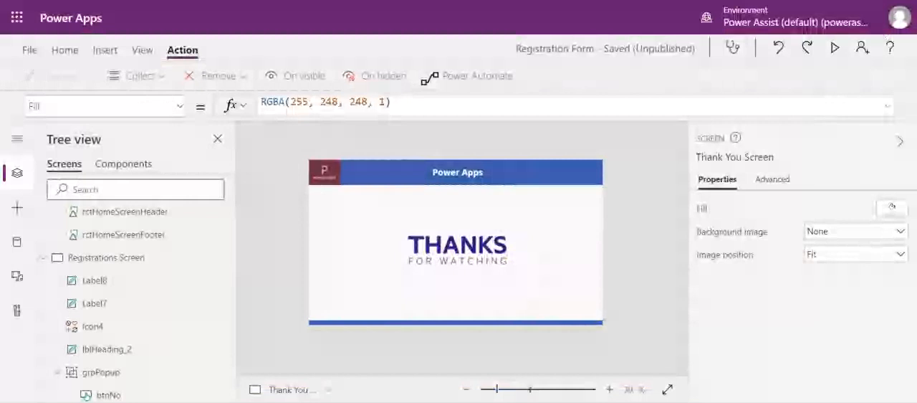